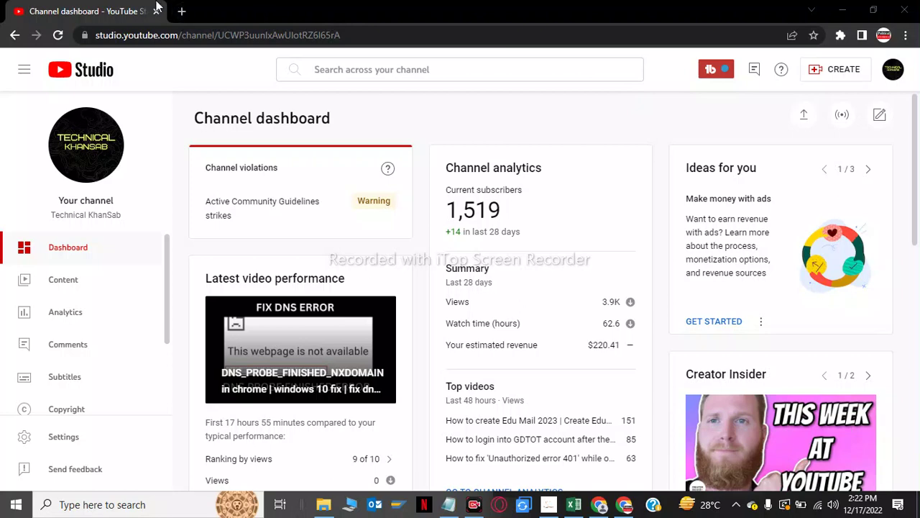
Search Yahoo for College of Southern Maryland in a new tab and find the csmd.edu listing
click(182, 9)
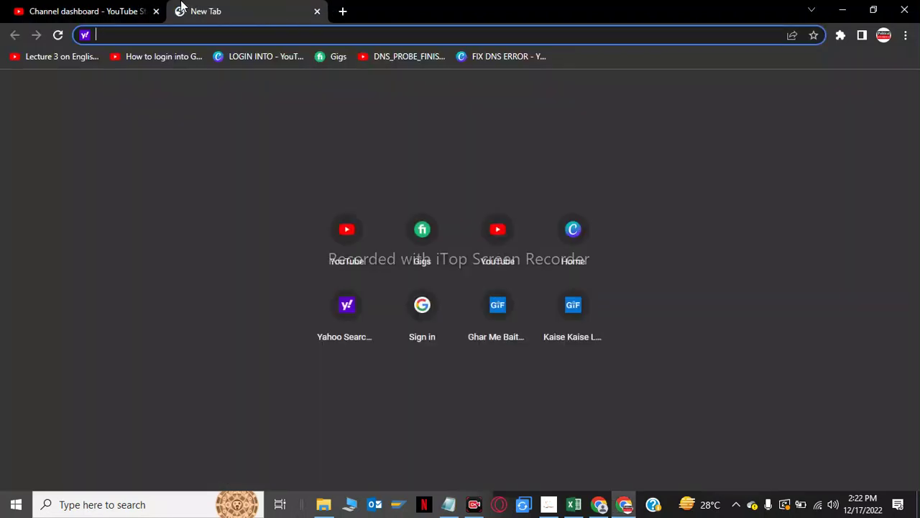
text(college)
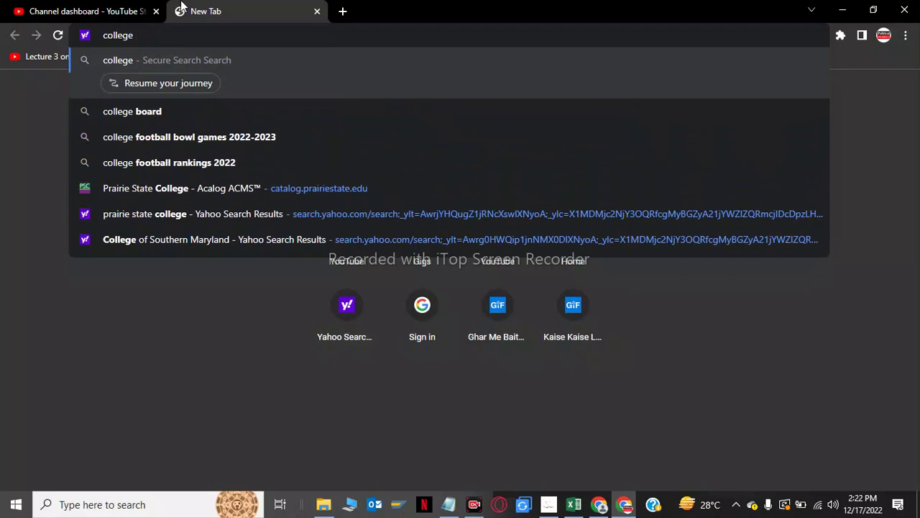
text( of)
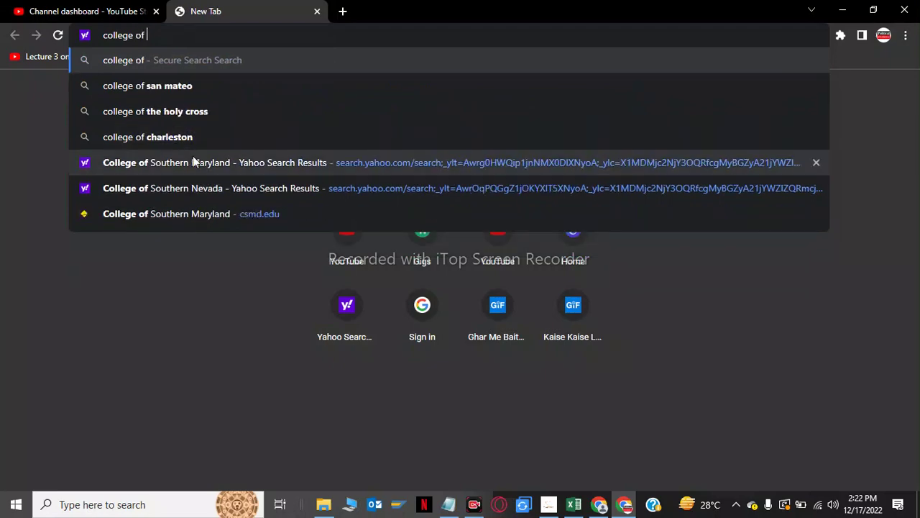
click(198, 162)
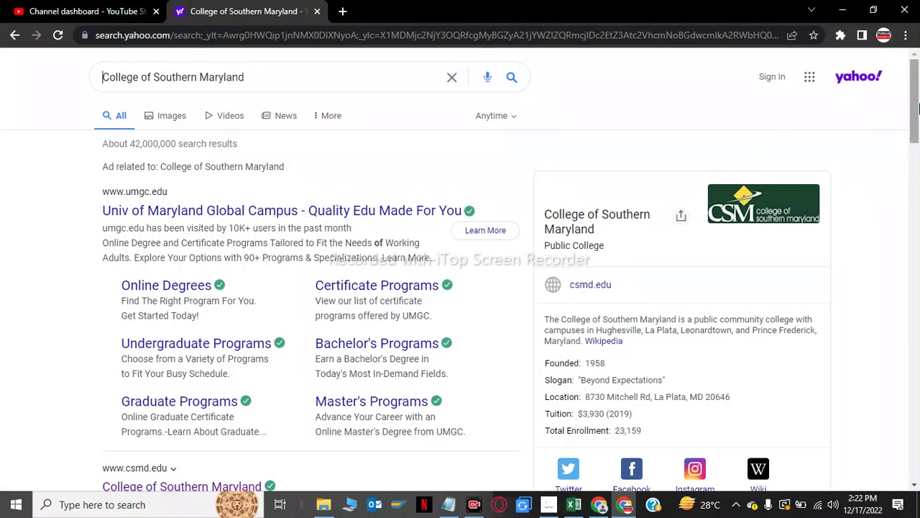
drag(916, 108, 918, 153)
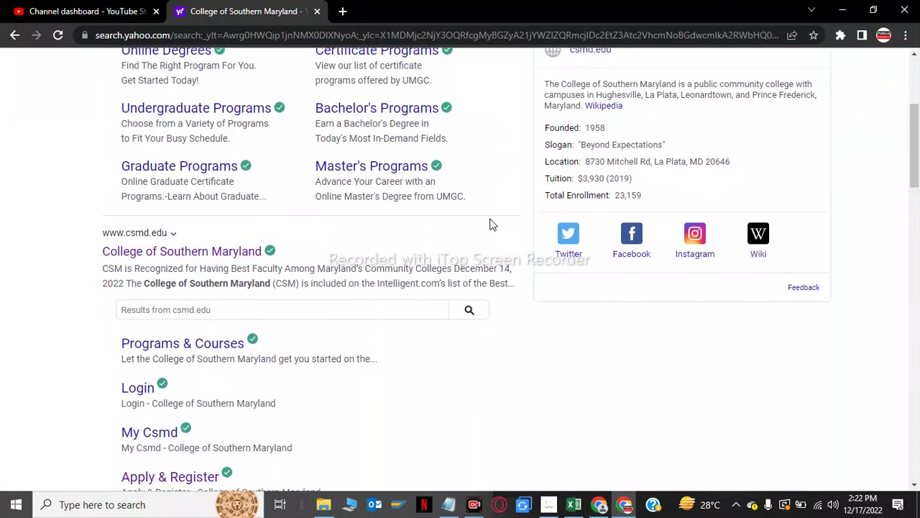
Open csmd.edu and go to the Apply & Register page's 'Choose your path' options
click(199, 253)
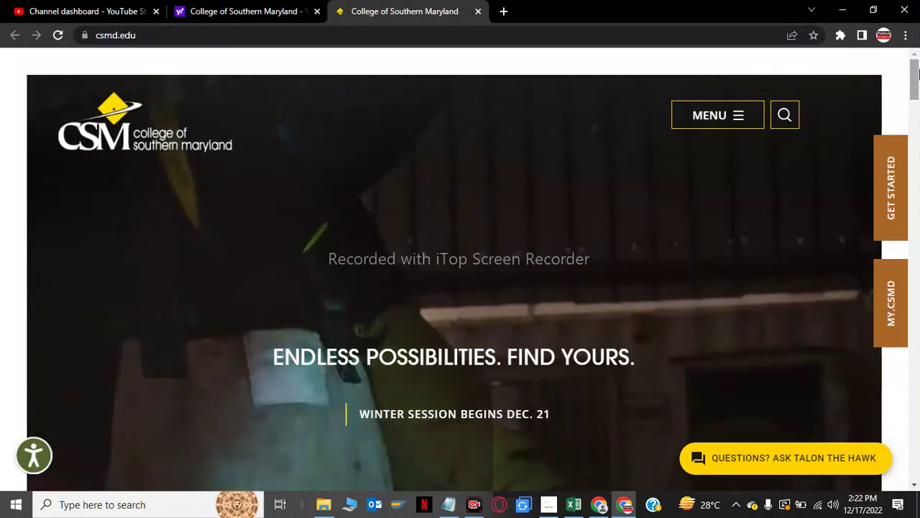
drag(915, 77, 916, 197)
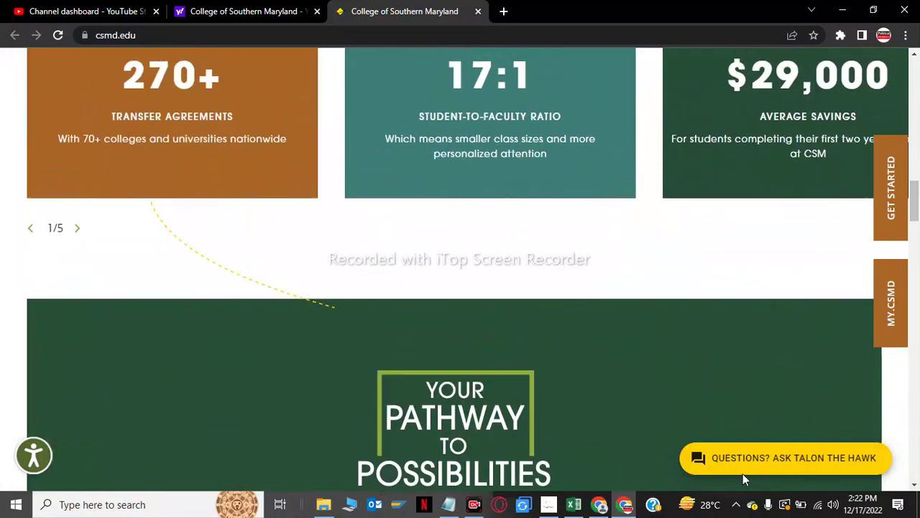
scroll(743, 473, up, 5)
click(894, 203)
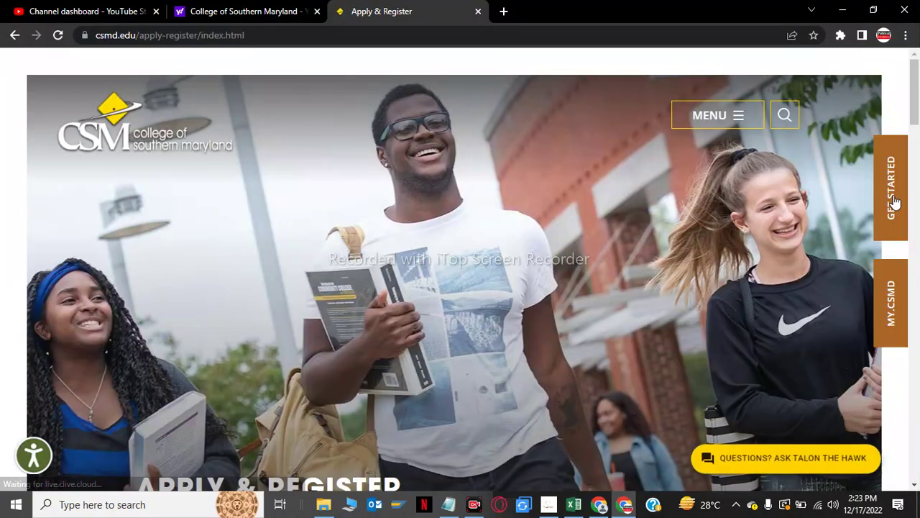
drag(918, 78, 918, 227)
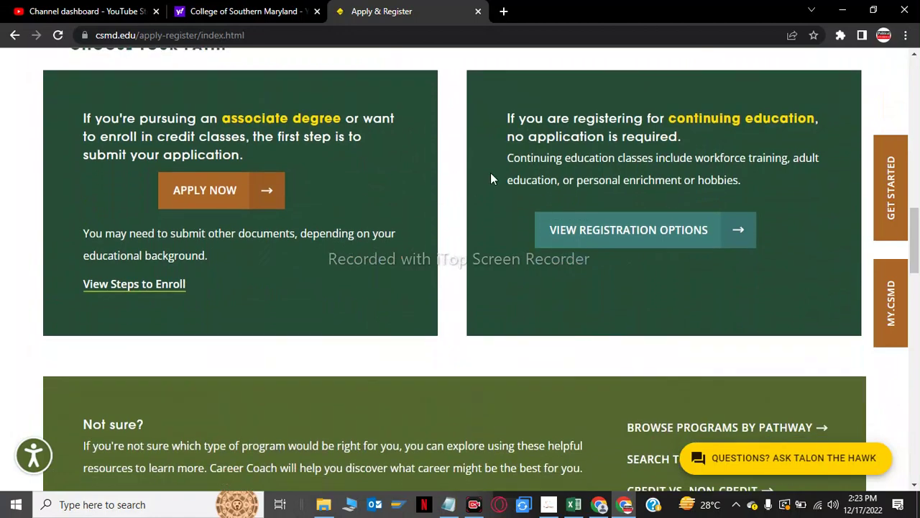
Start the associate degree application as a new account and enter the applicant's name with suffix I
click(219, 197)
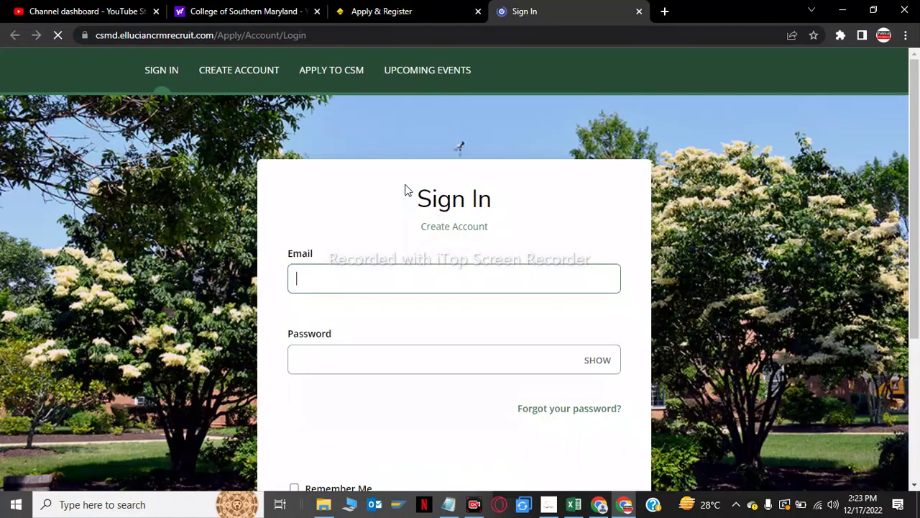
click(460, 227)
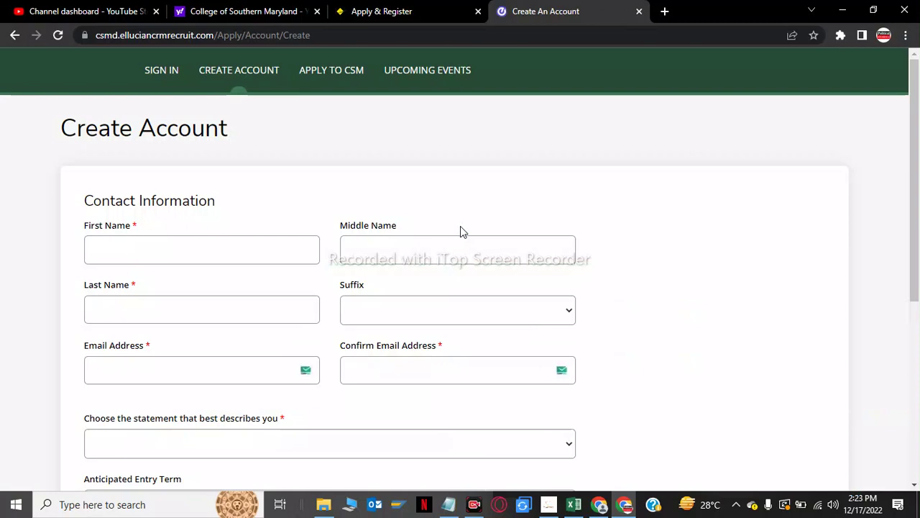
click(225, 258)
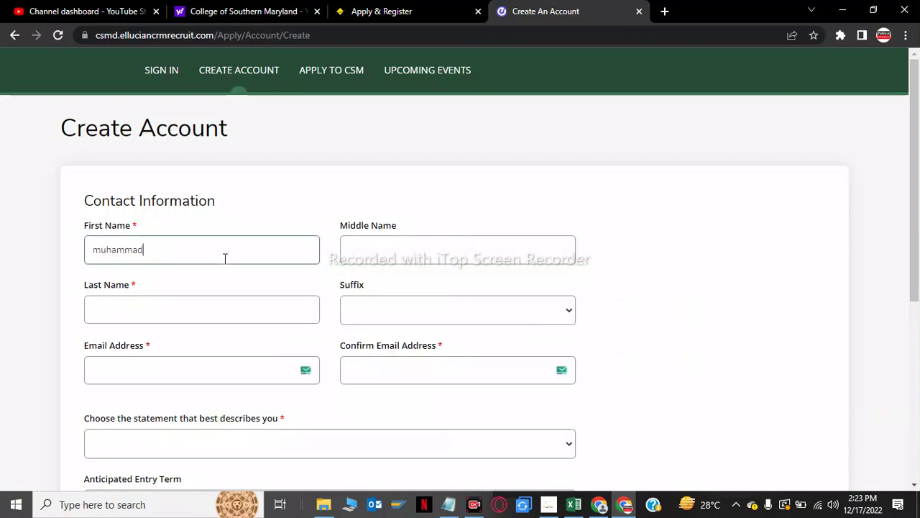
click(390, 256)
text(sa)
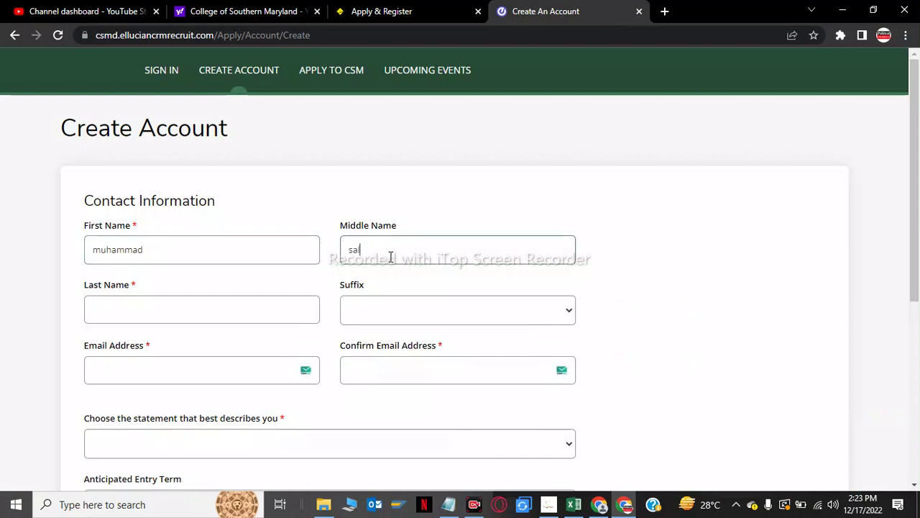
text(lman)
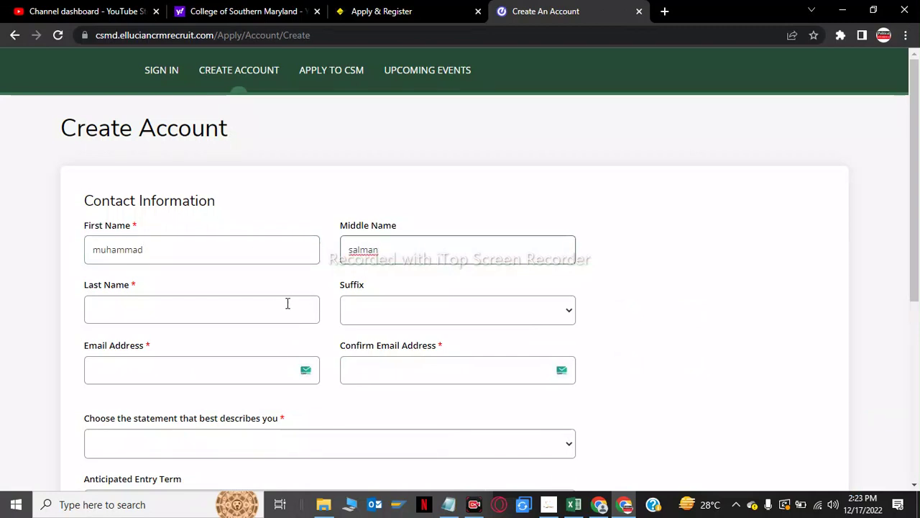
click(264, 309)
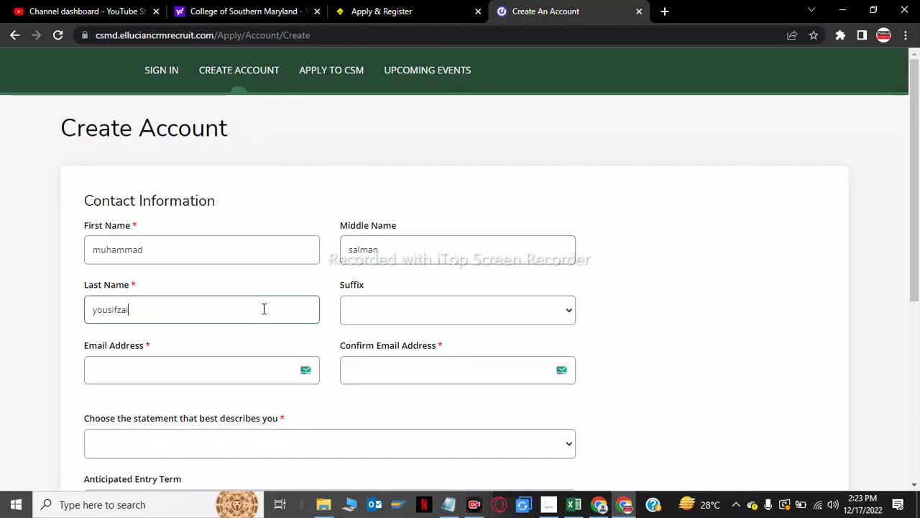
click(527, 311)
click(481, 345)
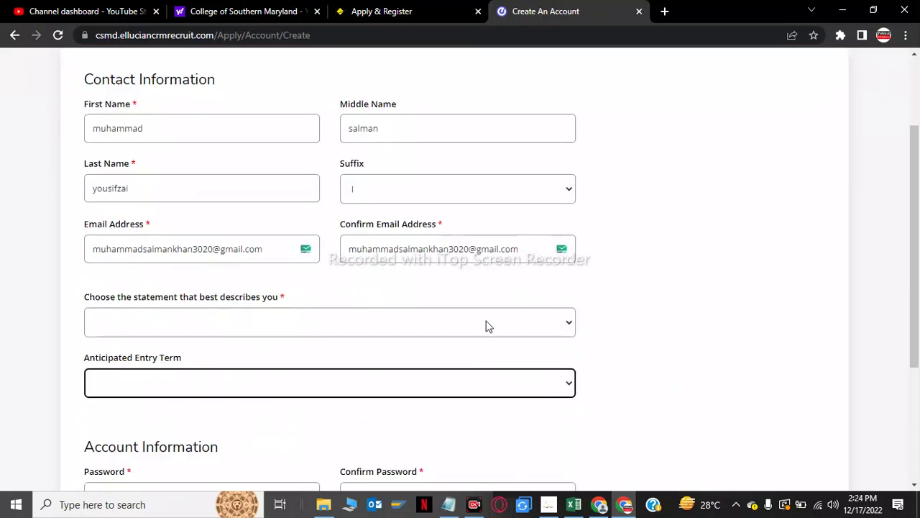
Choose undergraduate high-school graduate status and 2023 Spring entry term, enter the password, and pass reCAPTCHA
click(474, 332)
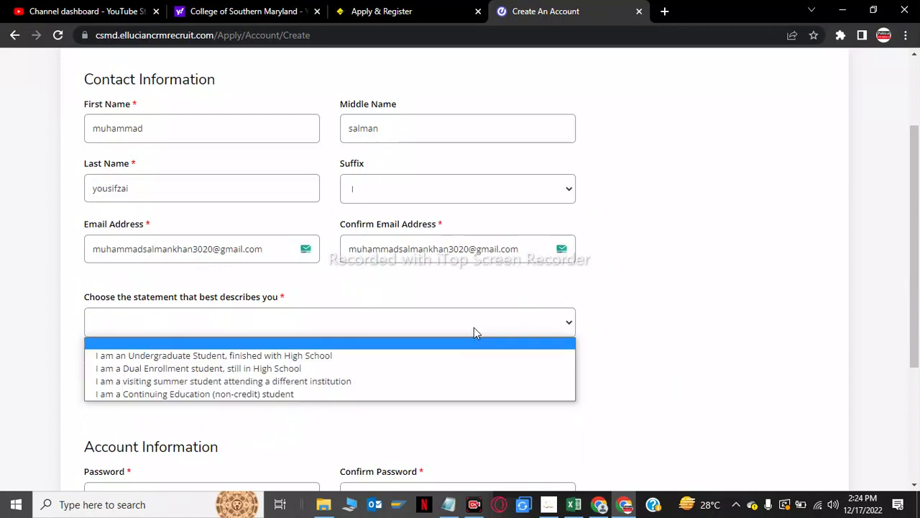
click(439, 356)
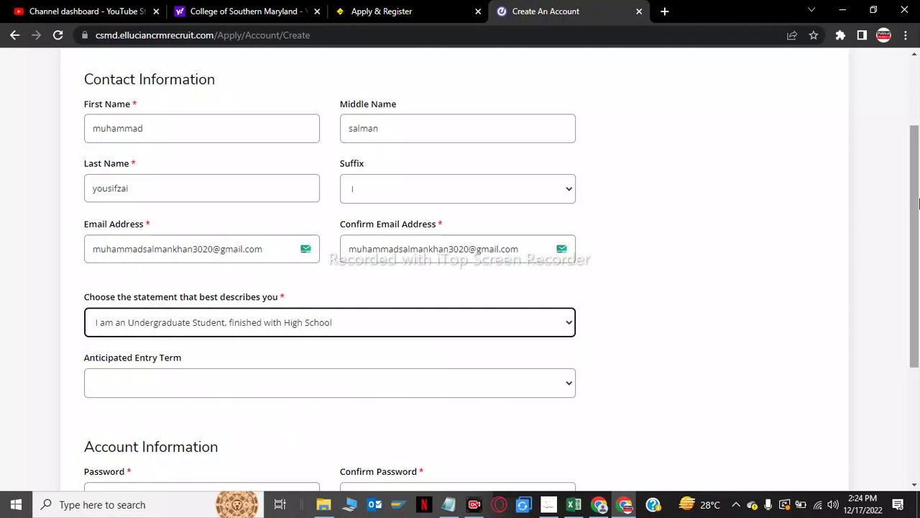
drag(916, 211, 919, 279)
click(440, 246)
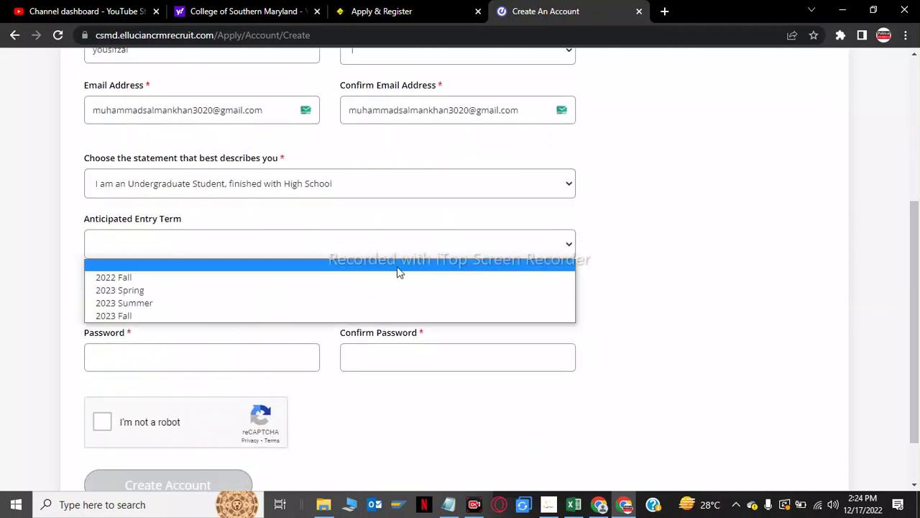
click(384, 293)
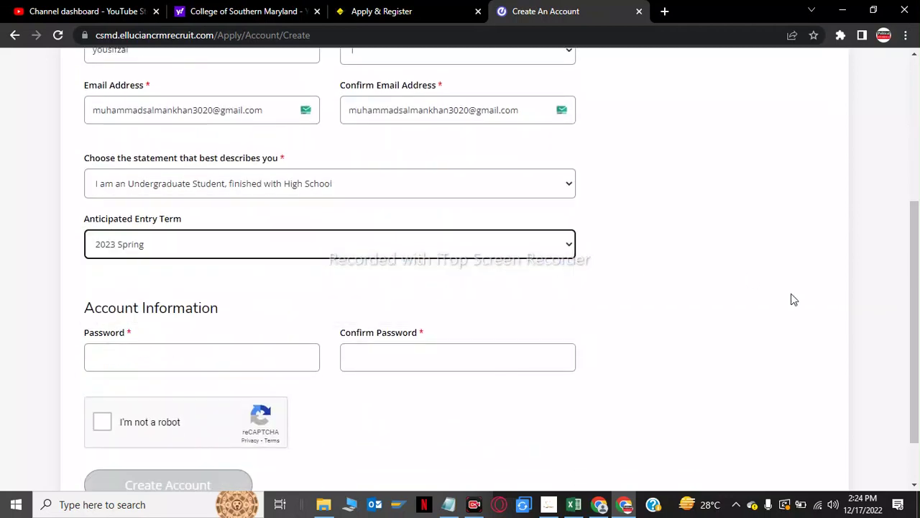
drag(918, 264, 919, 300)
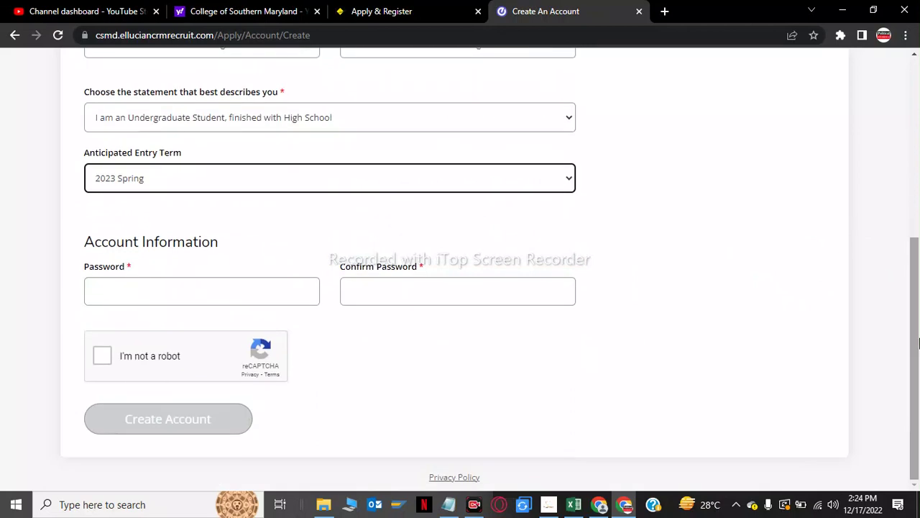
click(242, 293)
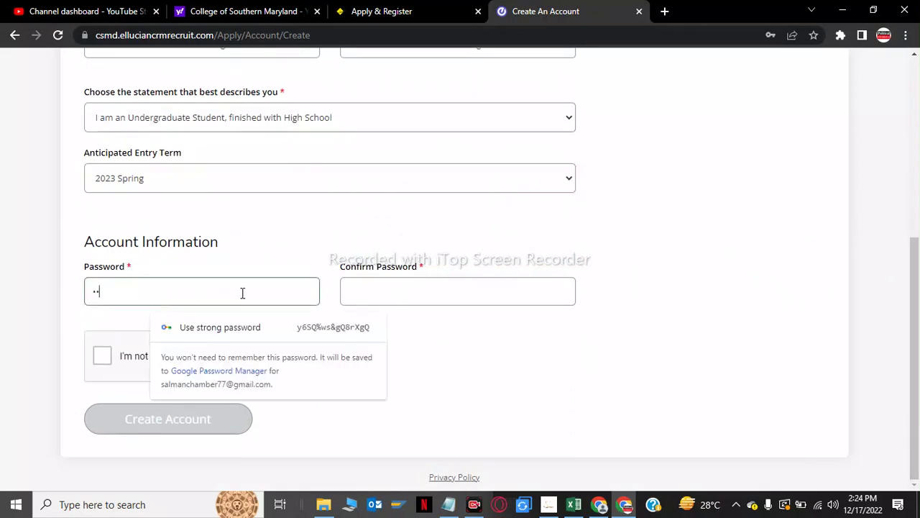
text(•••••••)
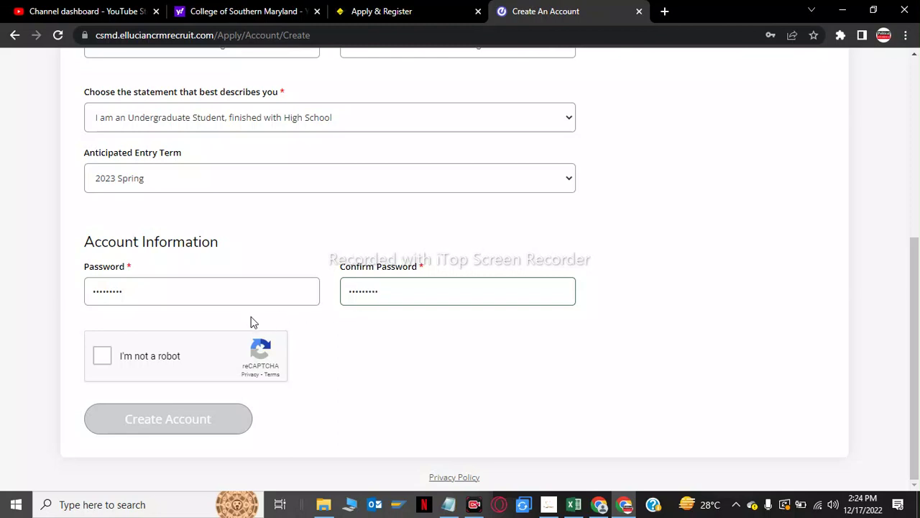
click(141, 355)
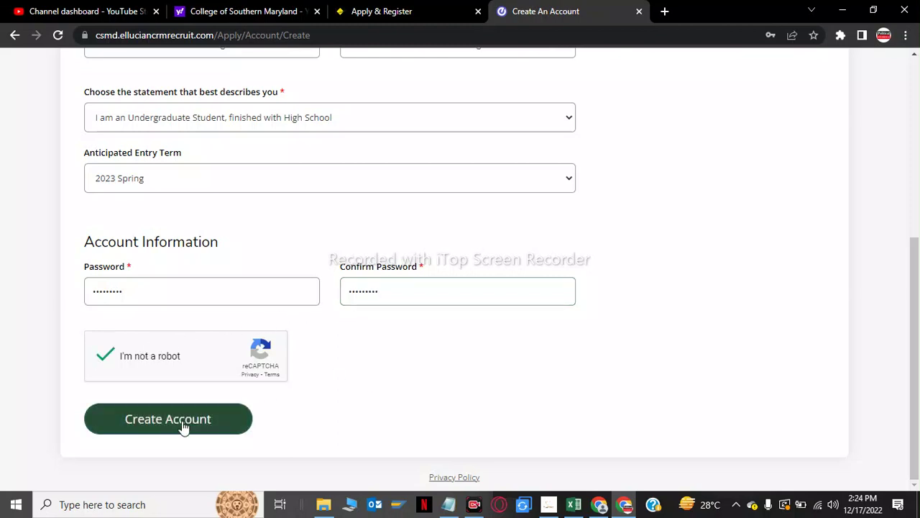
Create the account, decline Chrome's password saving, and reach Section 1's Address field
click(182, 422)
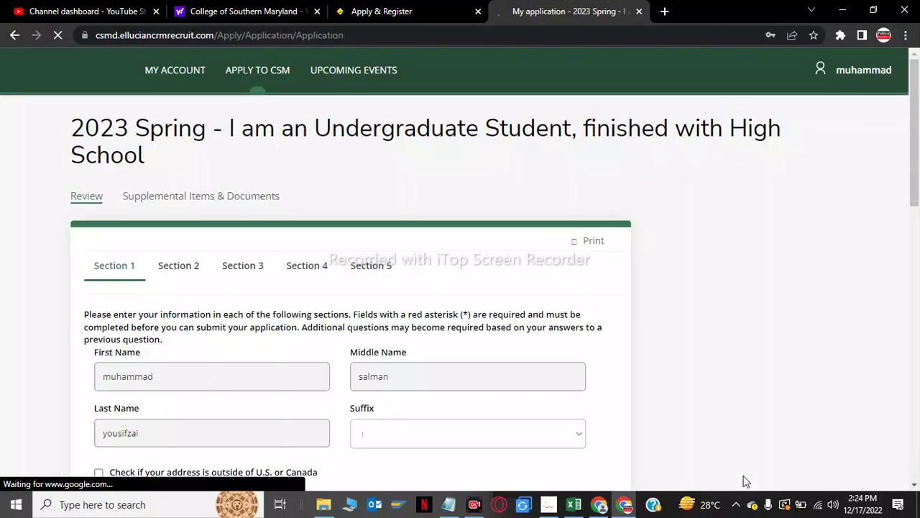
click(789, 227)
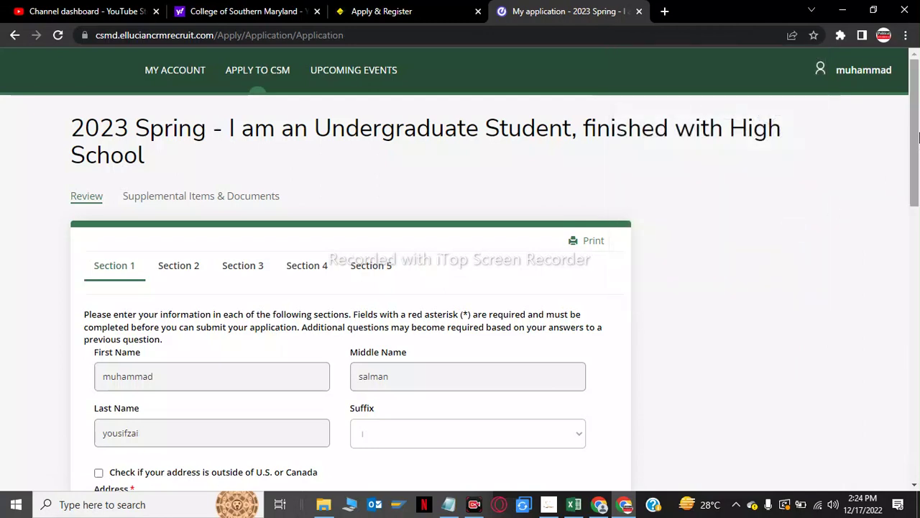
drag(919, 136, 918, 196)
scroll(568, 204, down, 2)
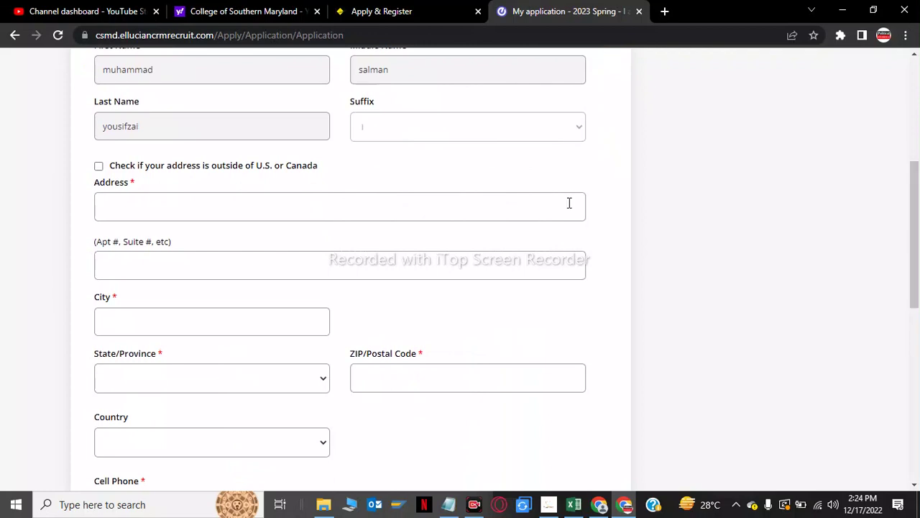
click(228, 205)
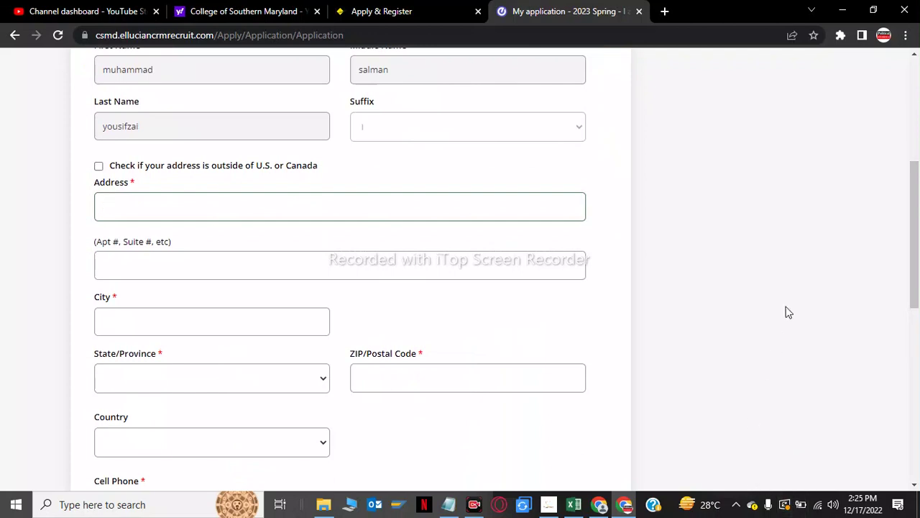
Search 'fakexy', open its US address generator, close the search tab, and select the street
click(662, 10)
text(fa)
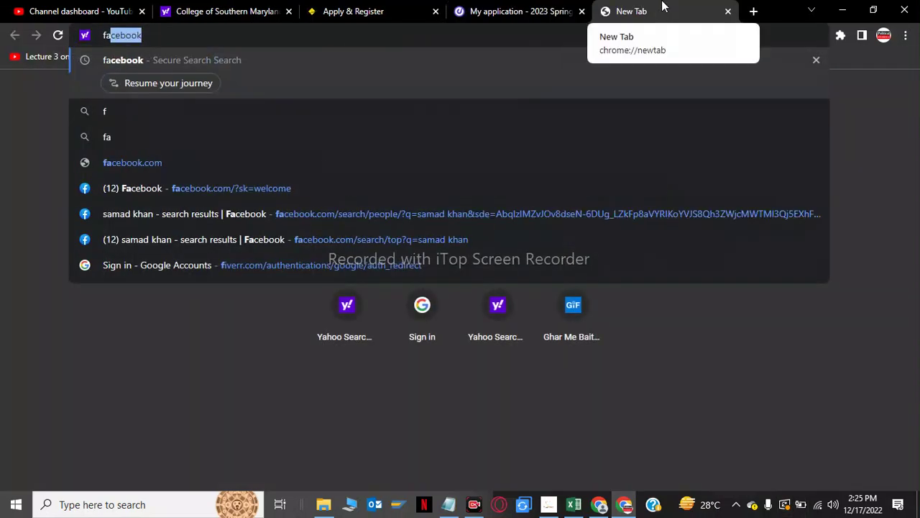
text(kexy)
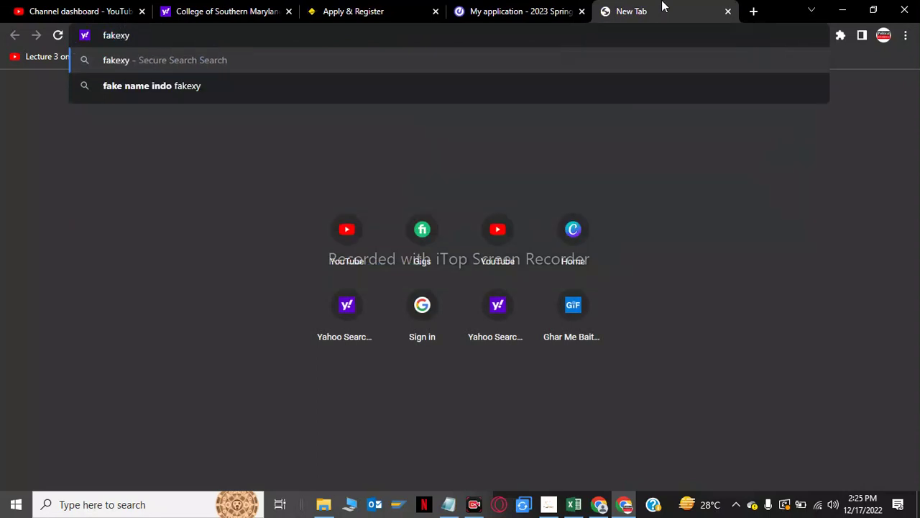
key(Return)
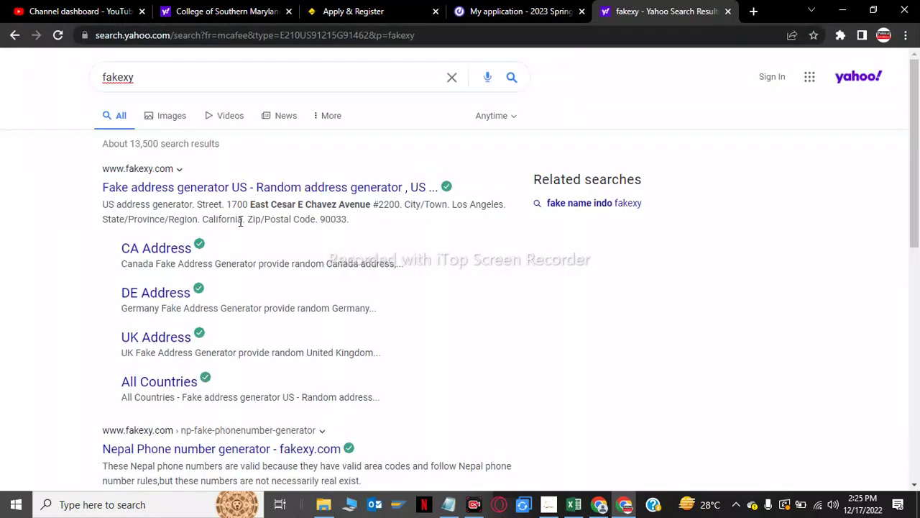
click(264, 189)
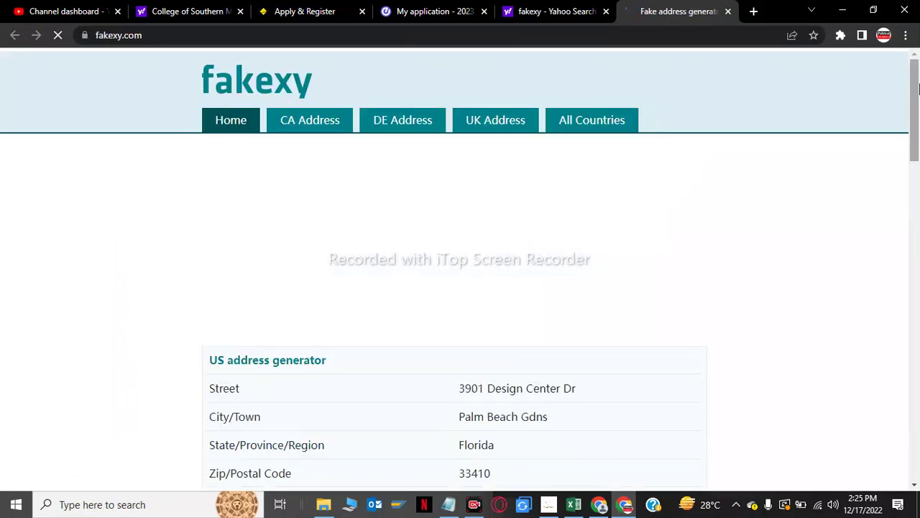
drag(916, 87, 918, 138)
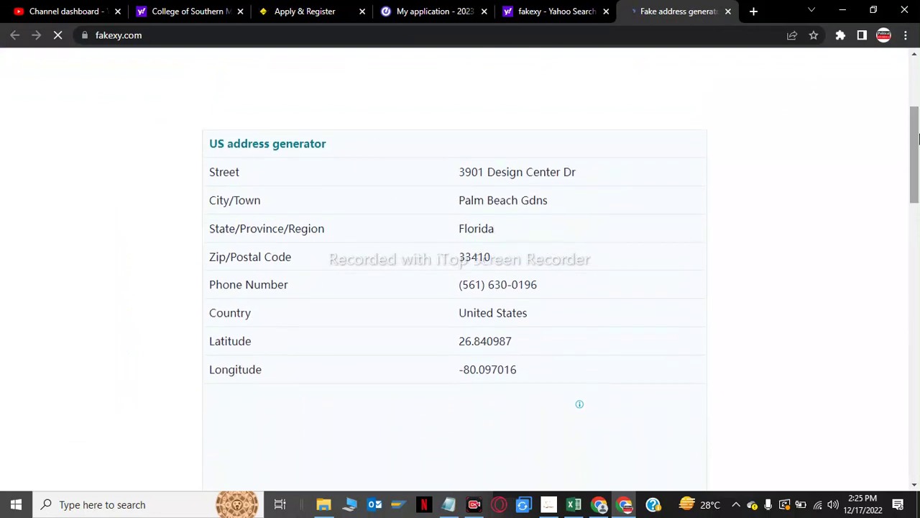
click(411, 11)
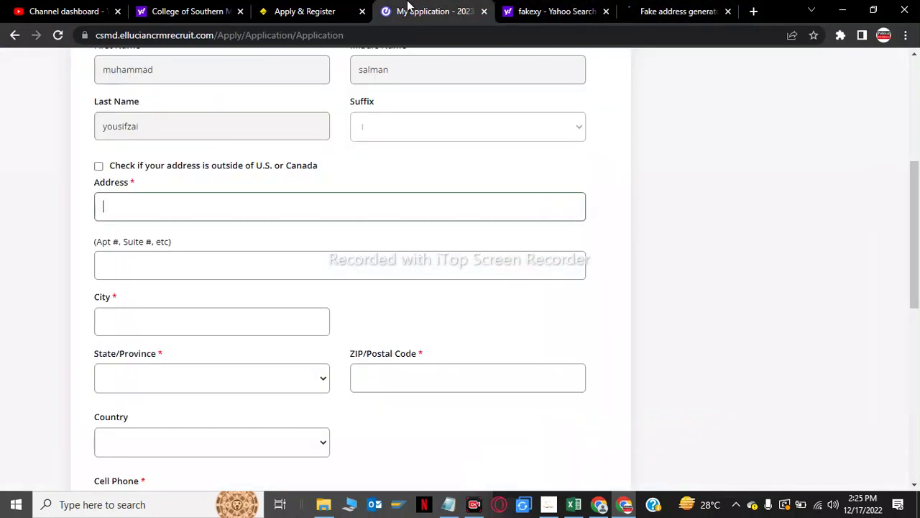
click(606, 10)
click(642, 7)
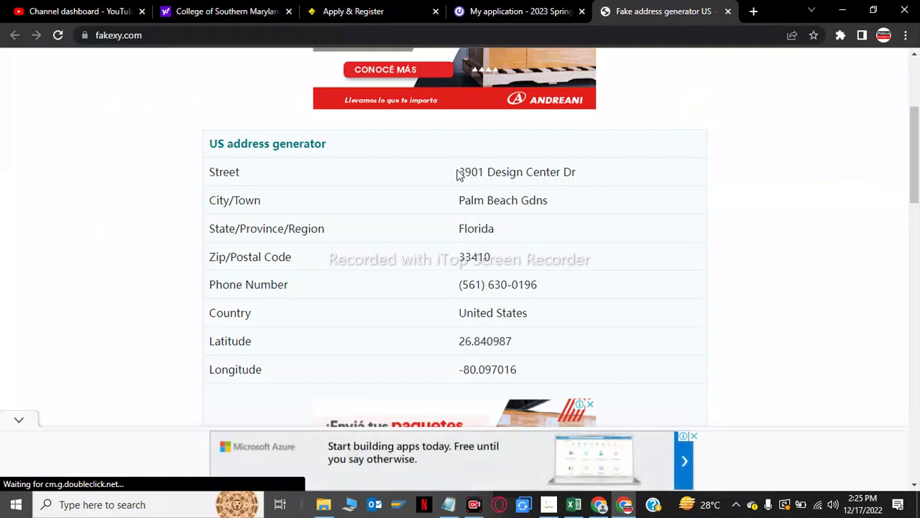
drag(460, 171, 632, 171)
key(ctrl+c)
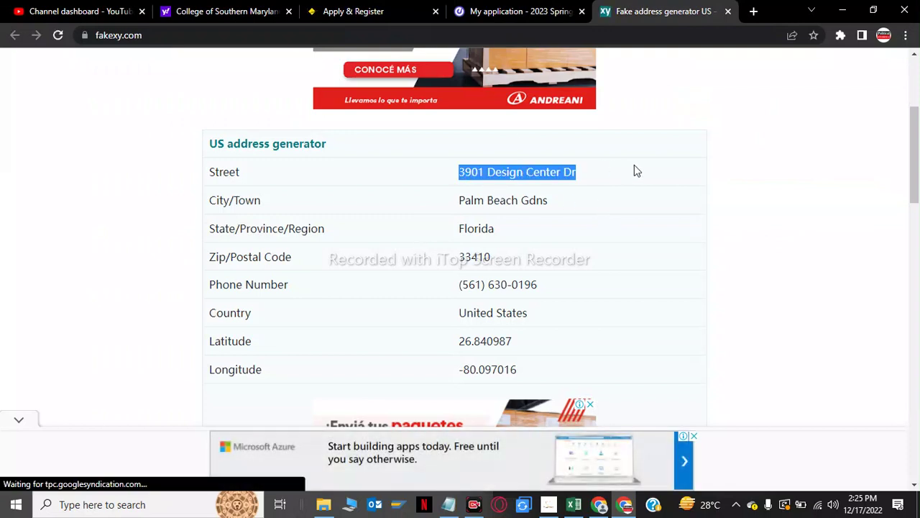
Paste the generated street 3901 Design Center Dr into the Address field
click(676, 195)
click(553, 8)
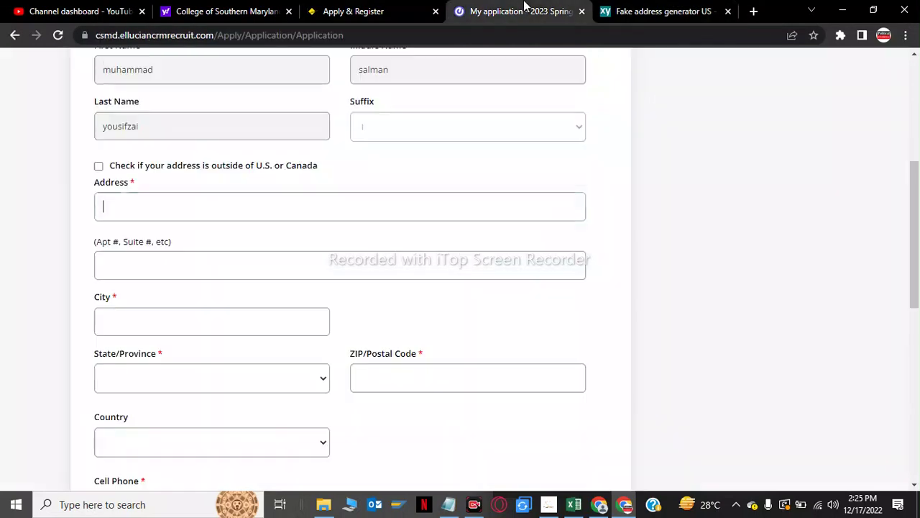
key(ctrl+v)
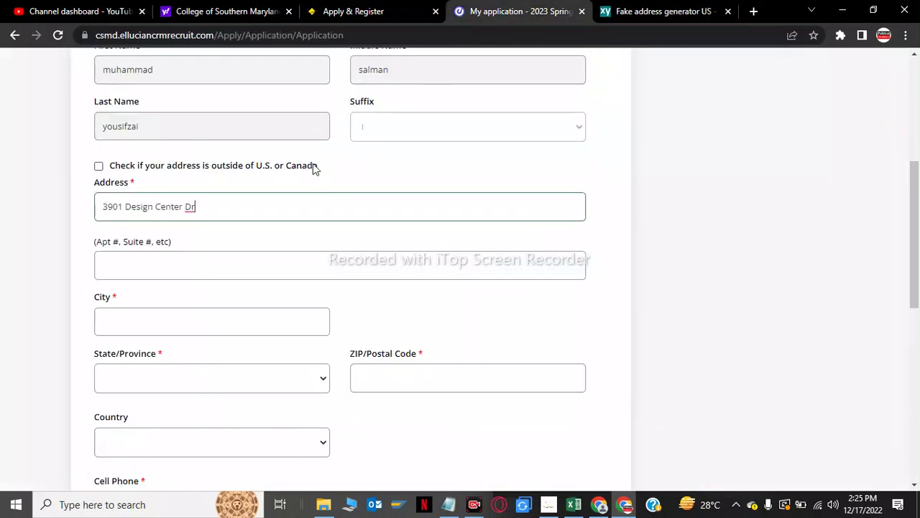
click(230, 267)
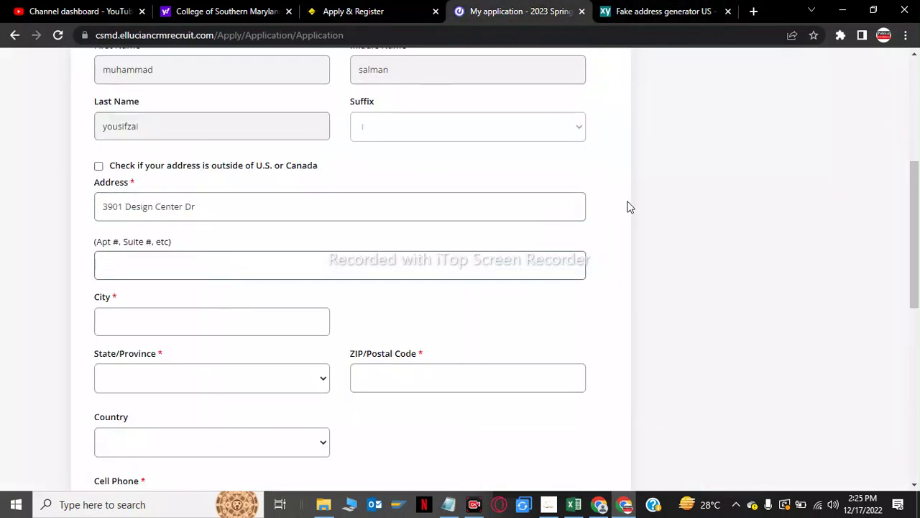
scroll(918, 137, down, 1)
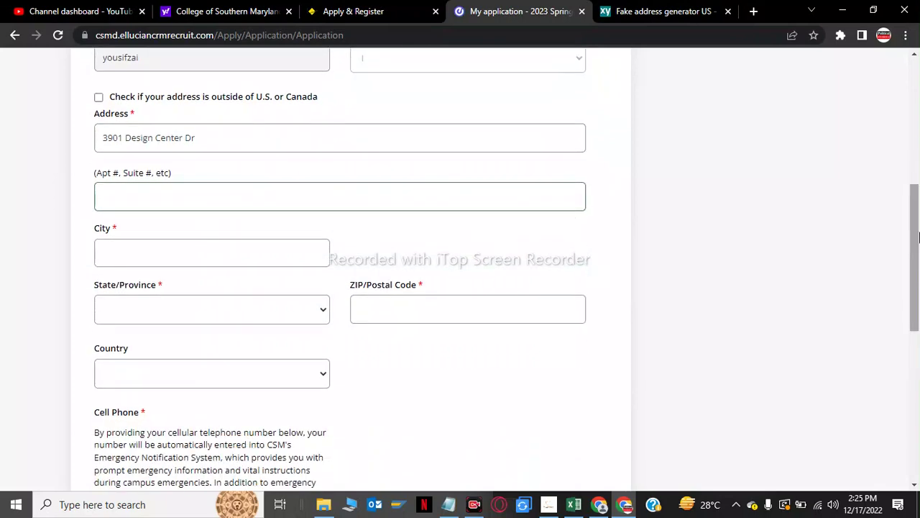
Copy the city Palm Beach Gdns from Fakexy into the City field
click(708, 9)
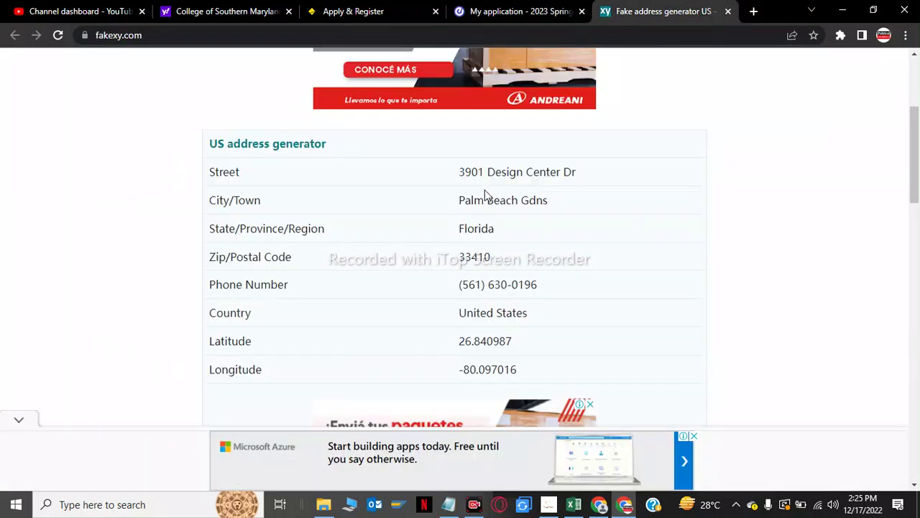
drag(461, 204, 571, 201)
key(ctrl+c)
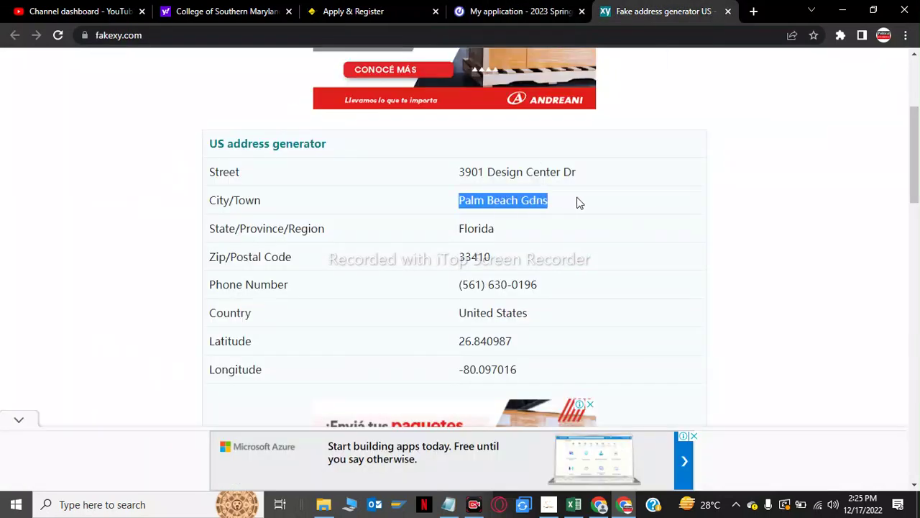
click(530, 8)
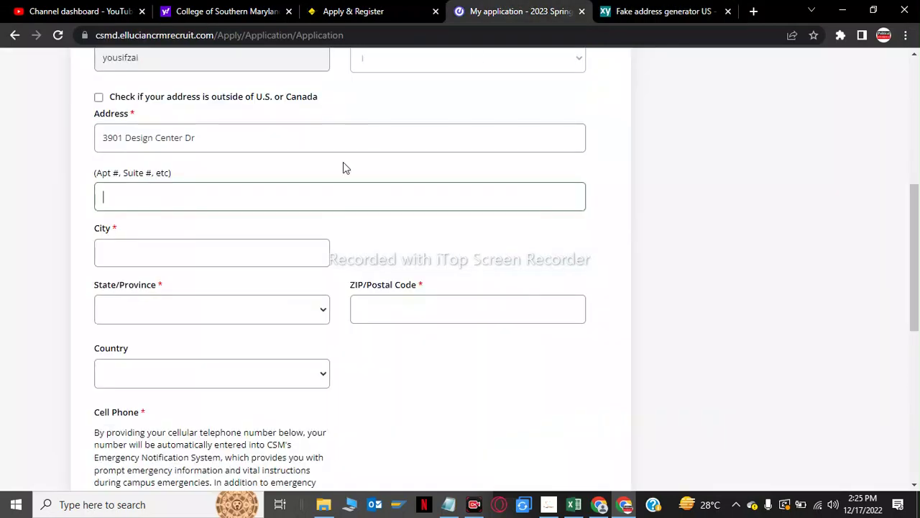
click(222, 246)
key(ctrl+v)
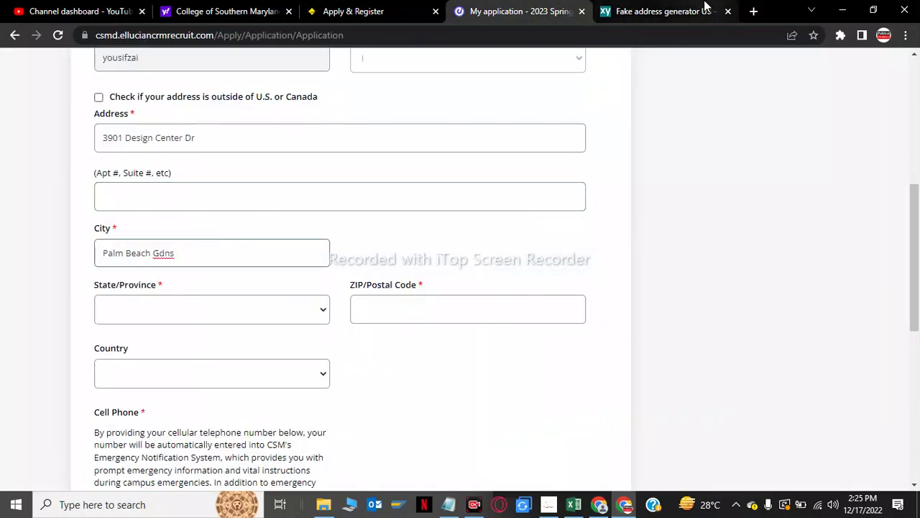
Set State/Province to Florida
click(678, 9)
click(552, 256)
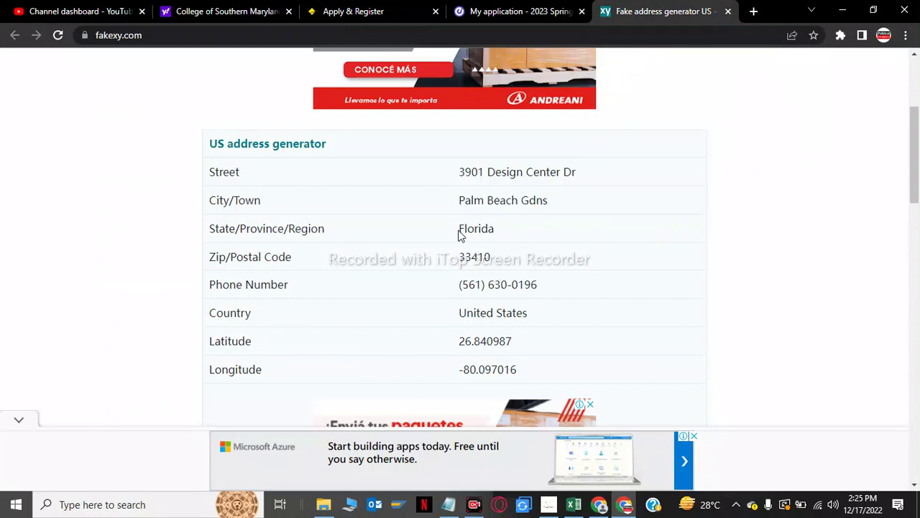
drag(459, 231, 527, 233)
click(515, 9)
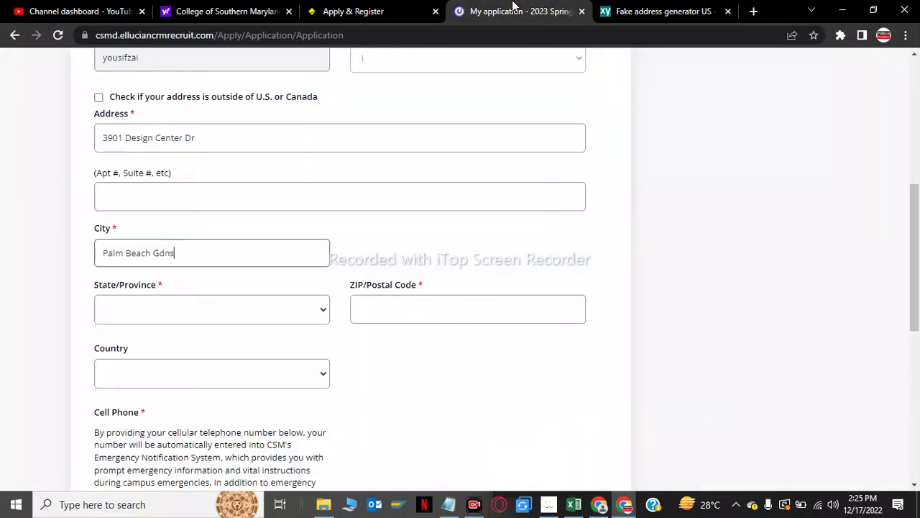
click(190, 320)
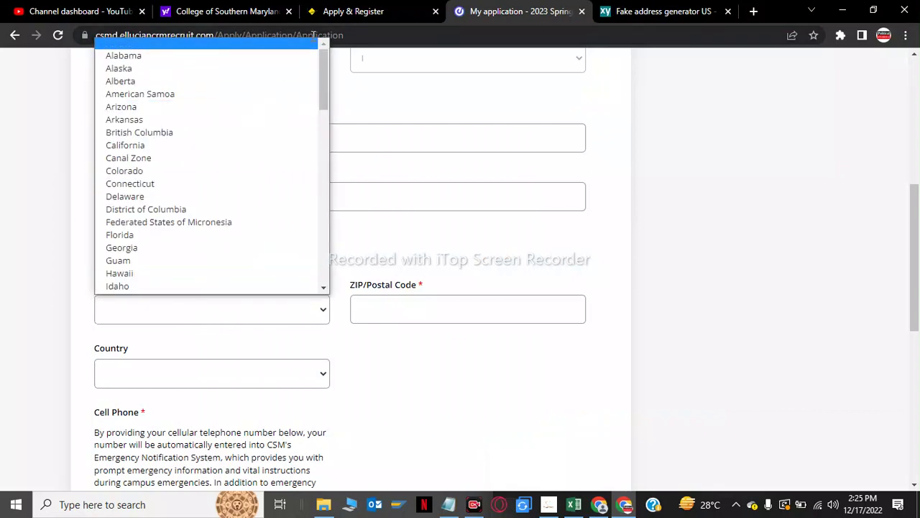
drag(326, 68, 324, 98)
click(213, 115)
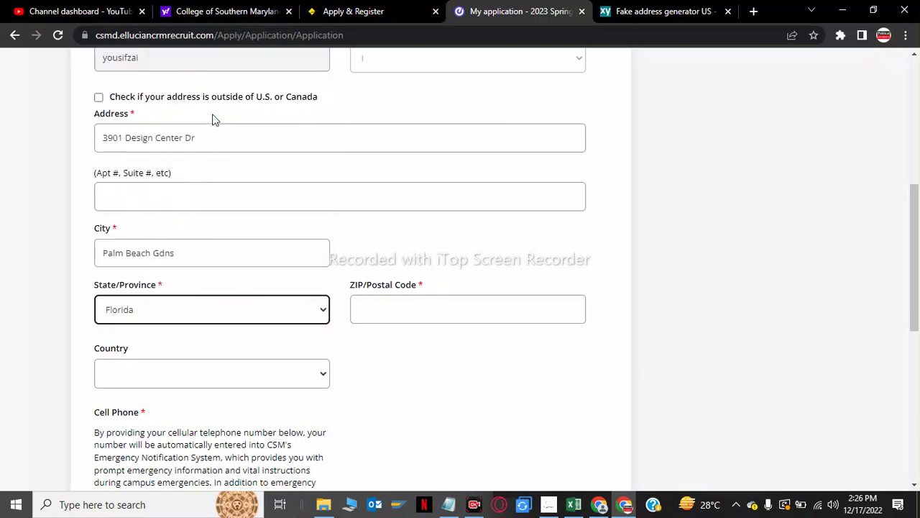
Paste ZIP code 33410 and set the country to United States
click(463, 308)
click(600, 10)
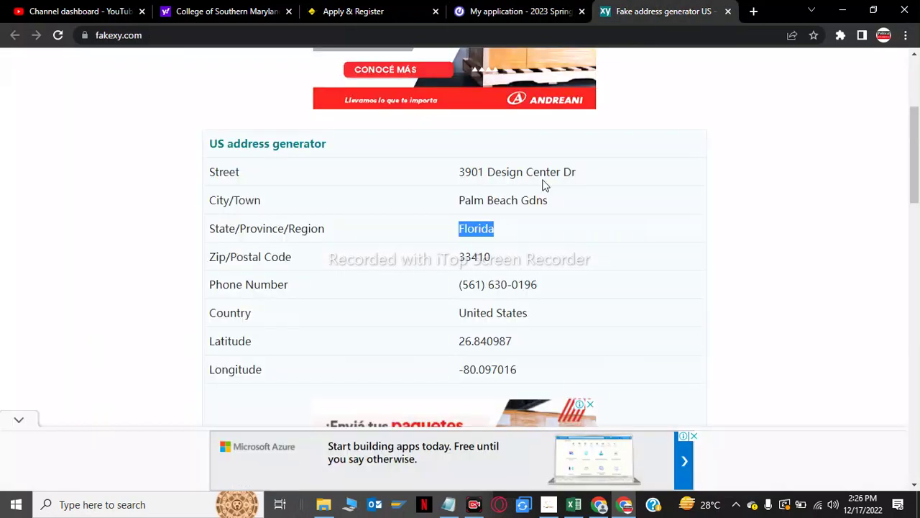
click(533, 271)
drag(479, 261, 461, 261)
key(ctrl+c)
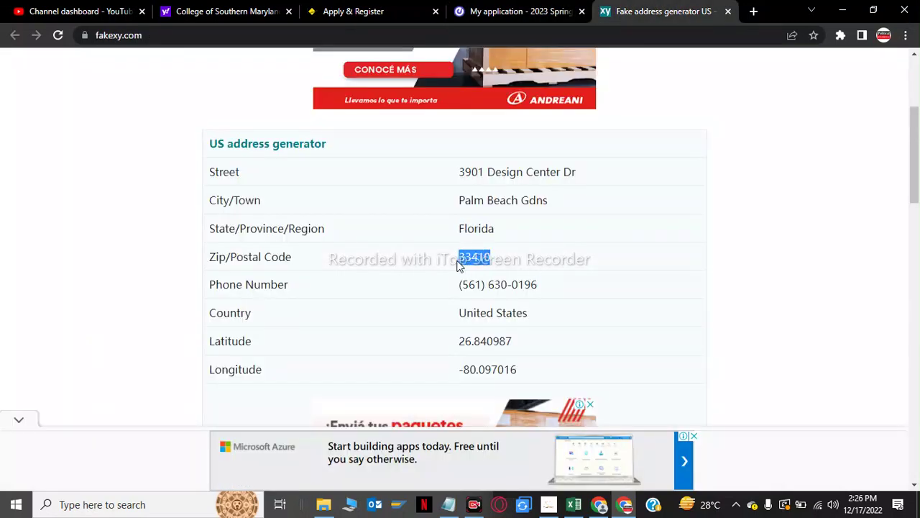
click(534, 9)
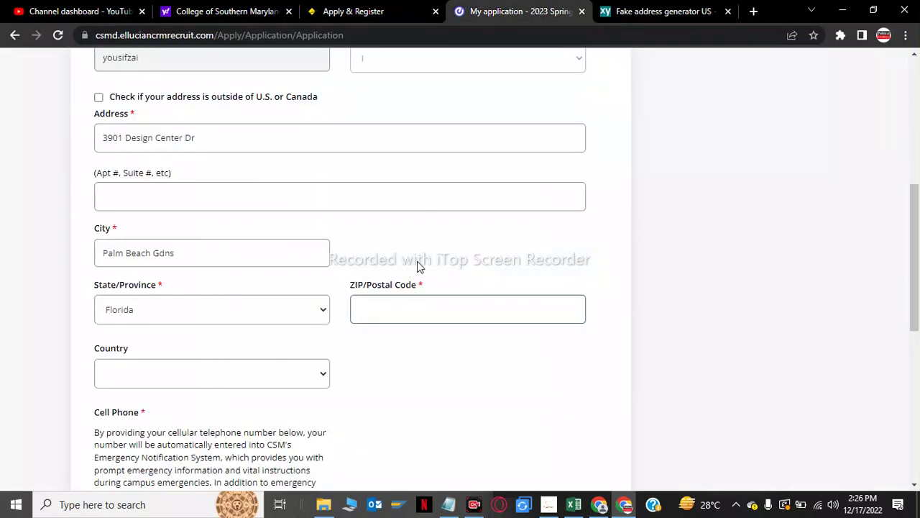
key(ctrl+v)
drag(917, 193, 918, 232)
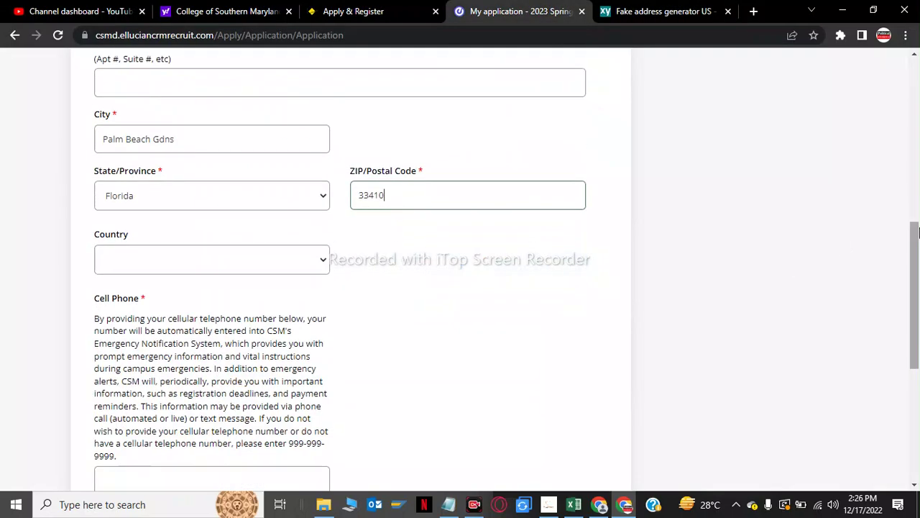
click(318, 259)
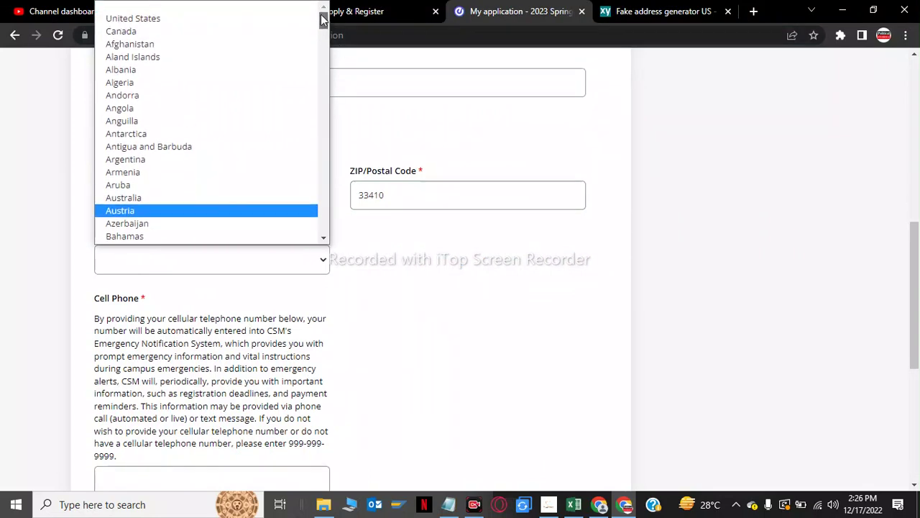
click(294, 18)
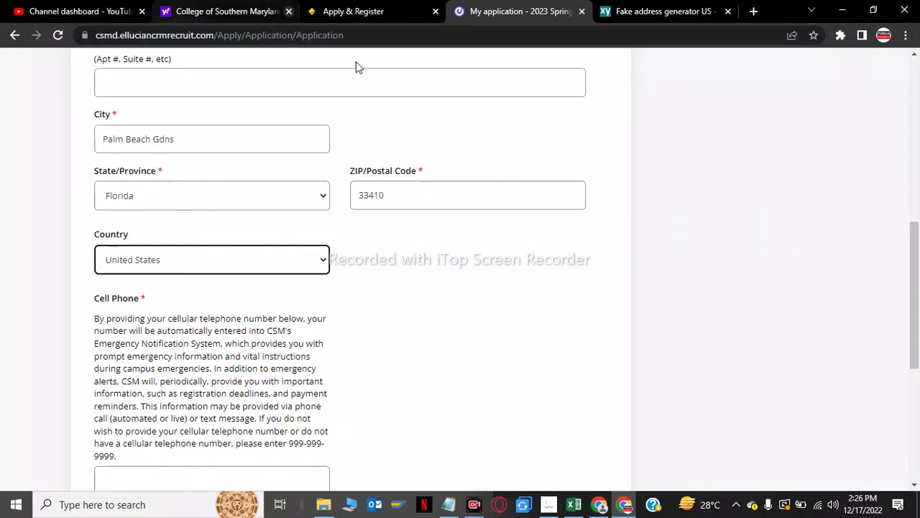
scroll(918, 253, down, 3)
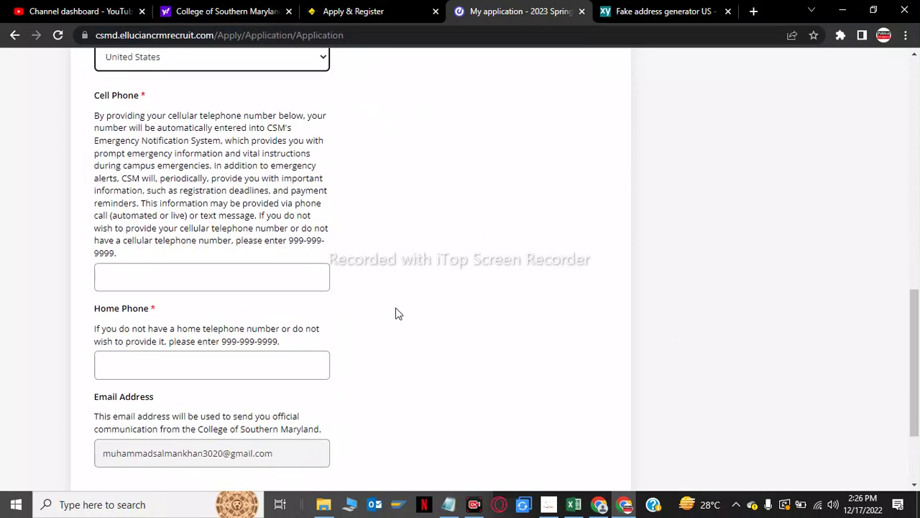
click(243, 276)
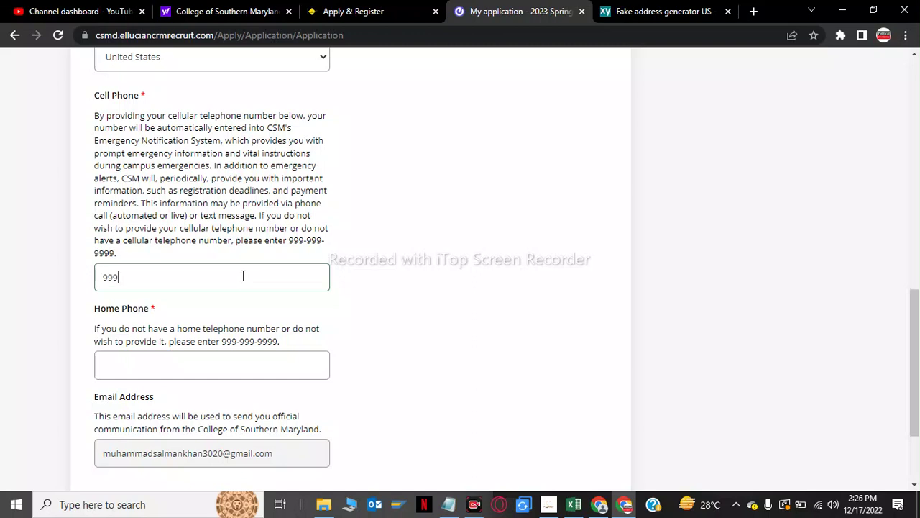
drag(289, 242, 334, 253)
key(ctrl+c)
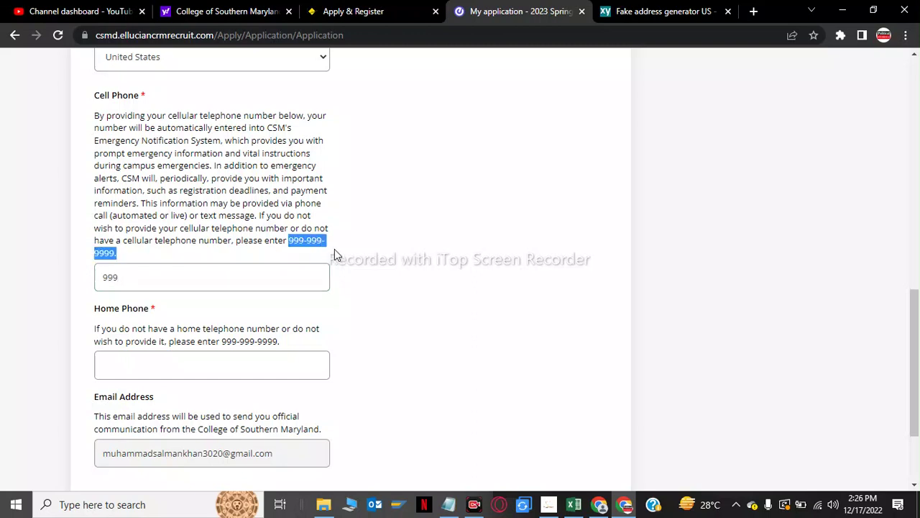
double_click(226, 282)
key(ctrl+v)
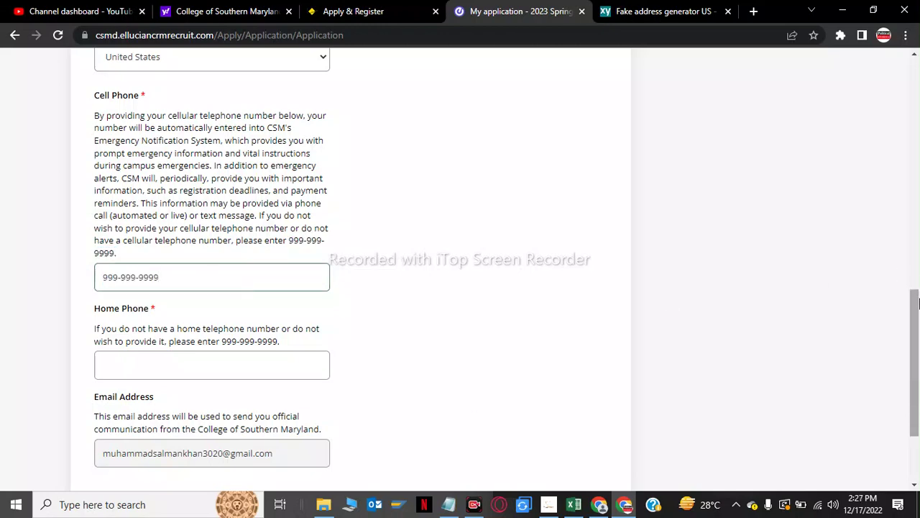
scroll(913, 425, down, 2)
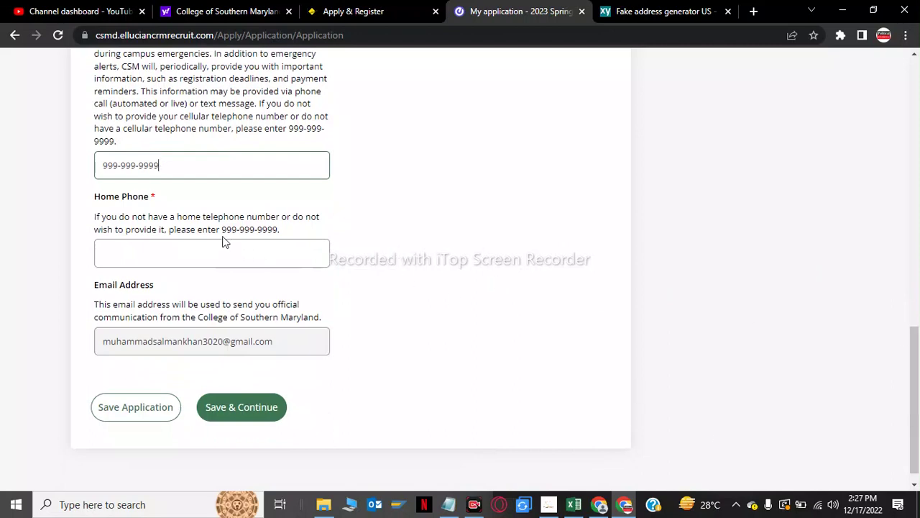
drag(221, 232, 294, 243)
key(ctrl+c)
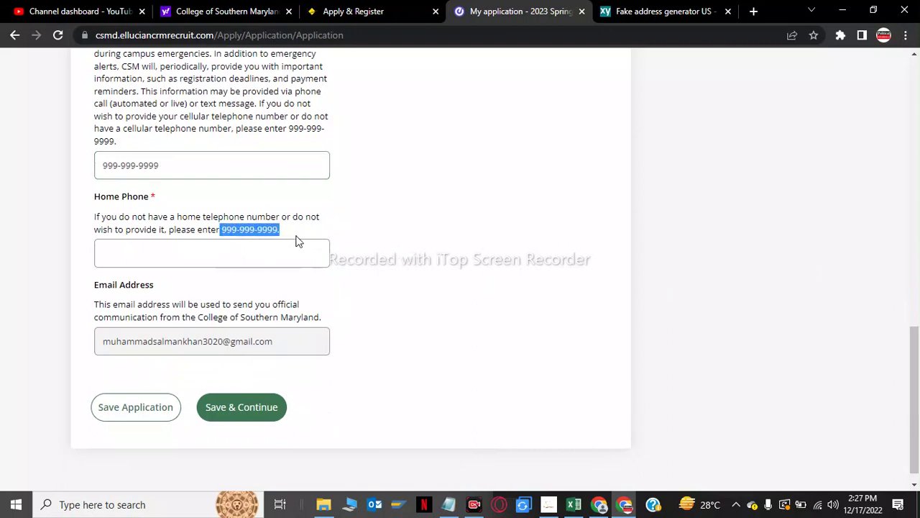
click(267, 255)
key(ctrl+v)
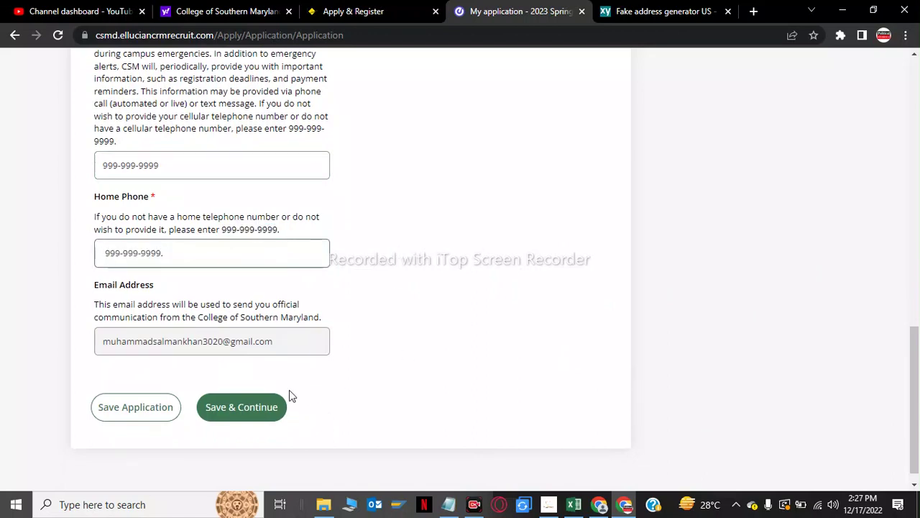
Save Section 1 and paste the Fakexy social security number into Section 2
click(252, 411)
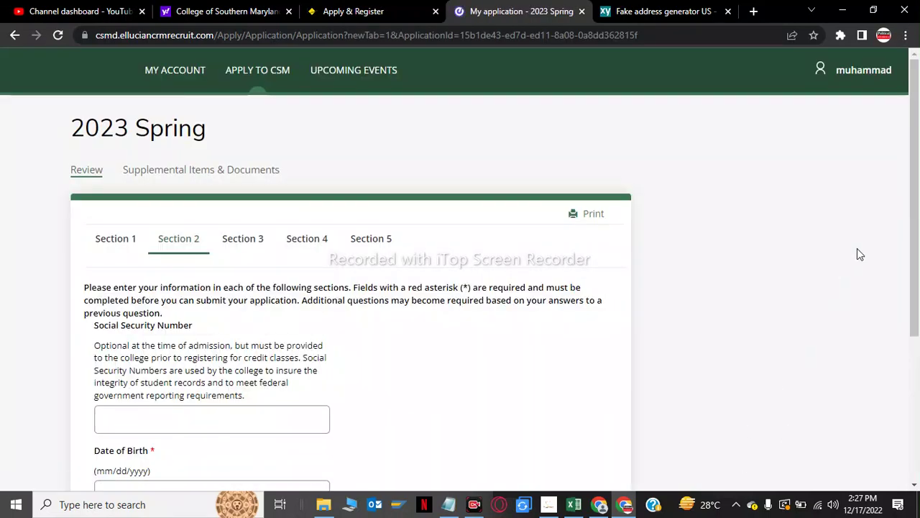
drag(918, 164, 918, 246)
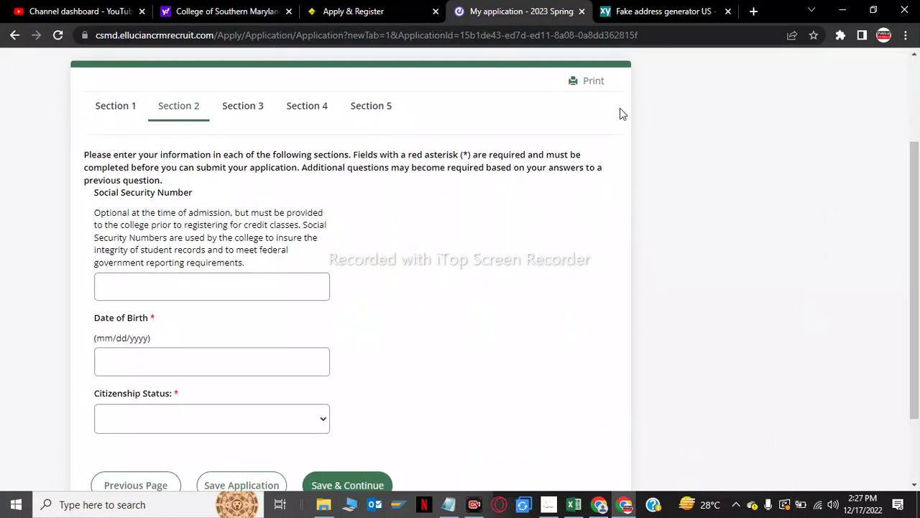
click(654, 11)
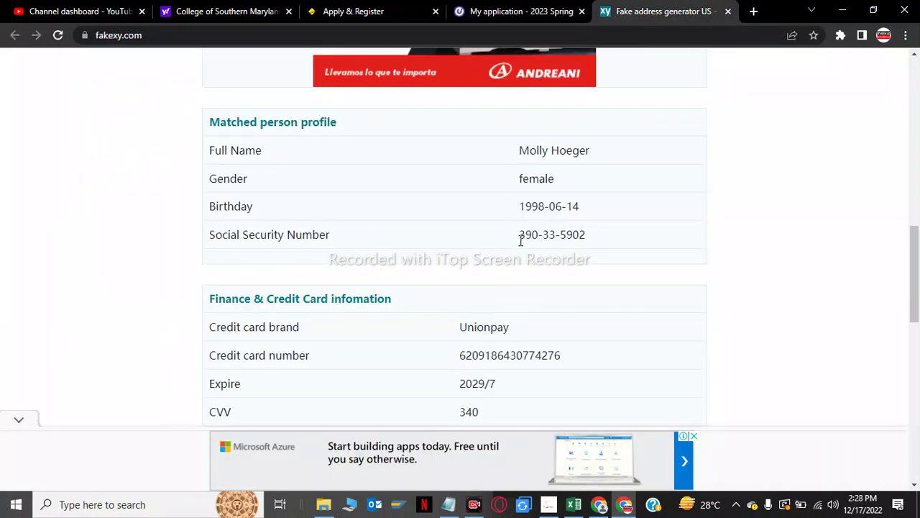
drag(517, 245, 603, 249)
key(ctrl+c)
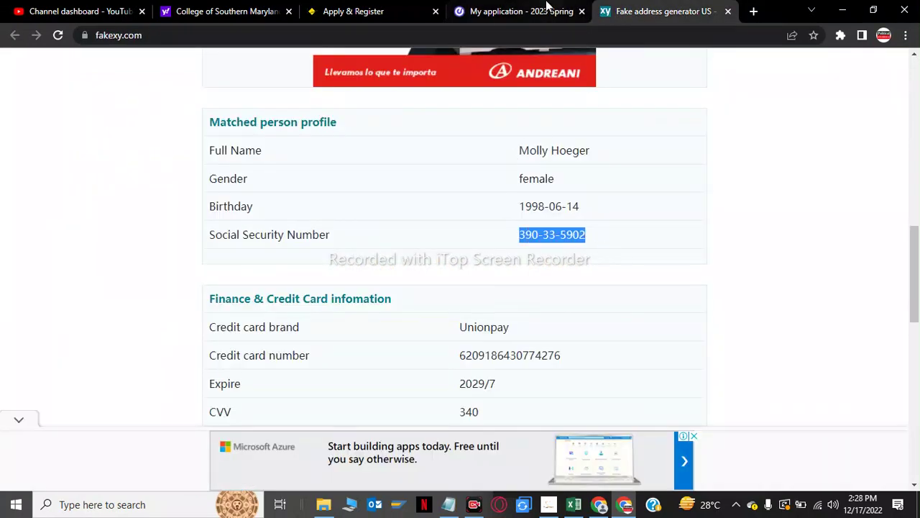
click(547, 10)
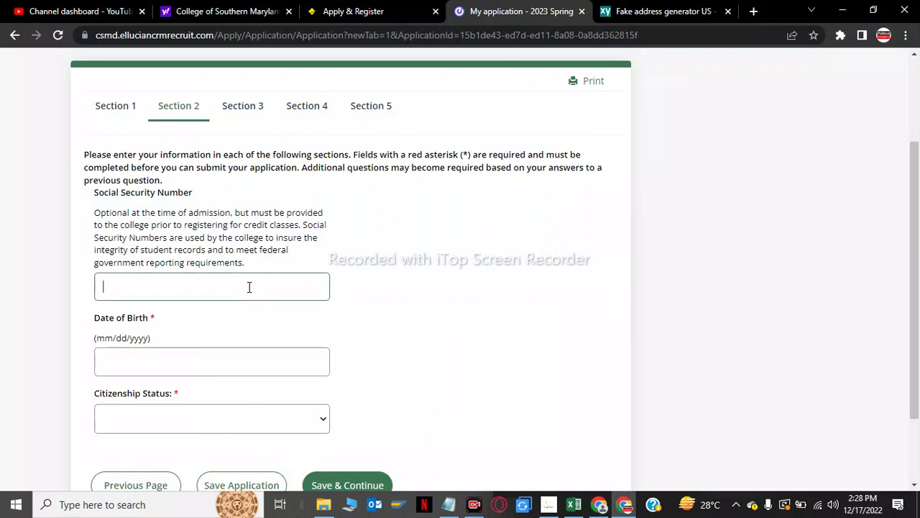
key(ctrl+v)
Set the date of birth to 2/15/2000
click(199, 366)
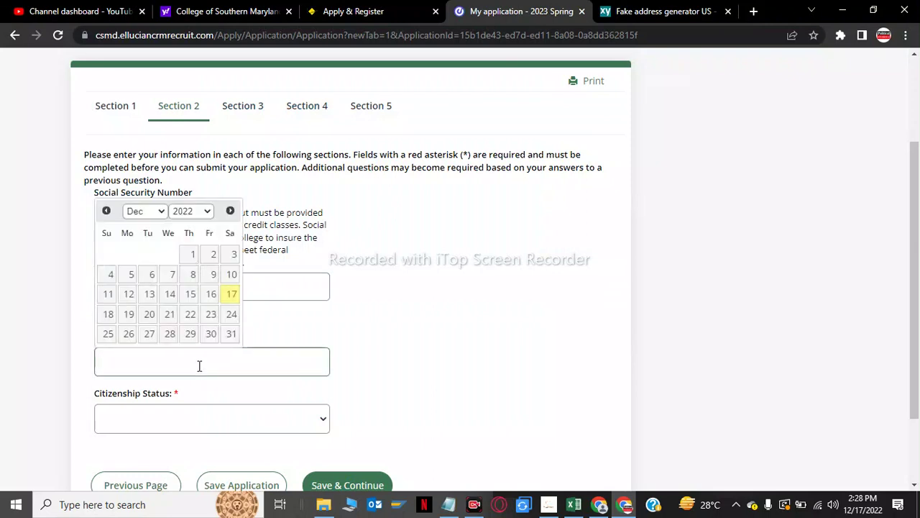
click(163, 213)
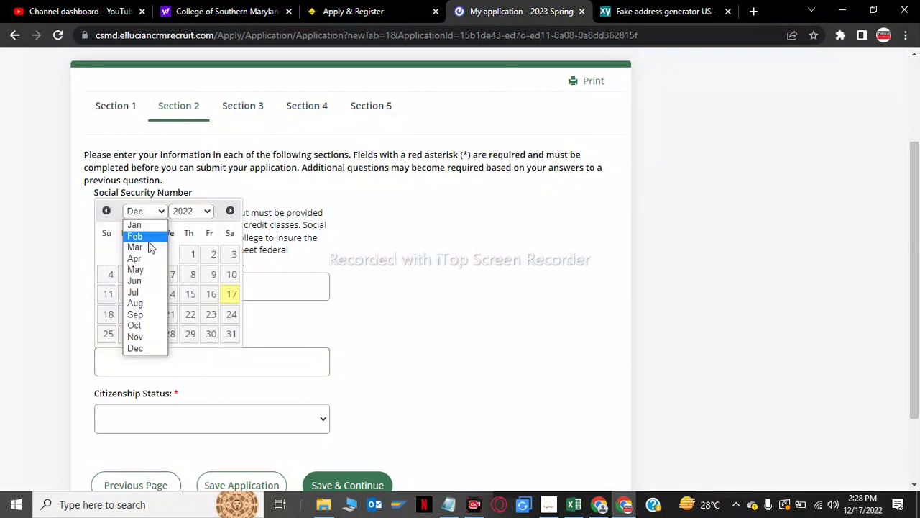
click(149, 240)
click(187, 211)
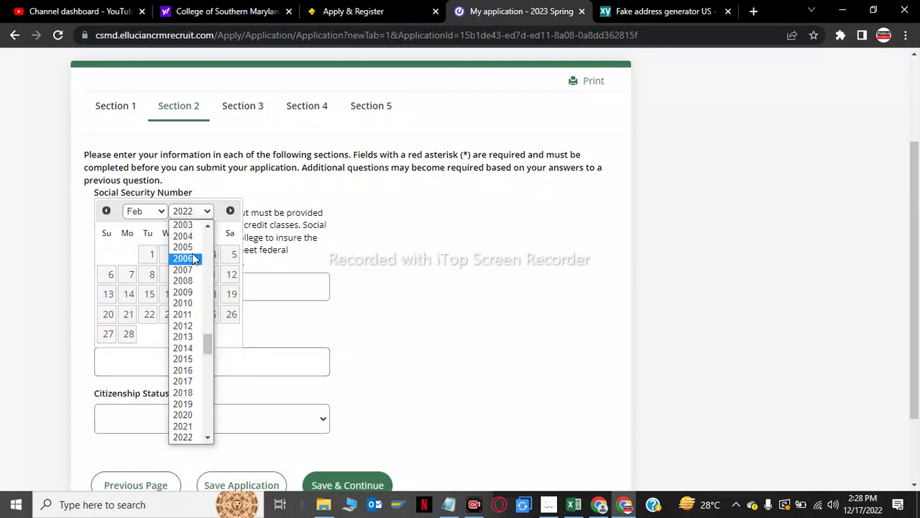
drag(209, 342, 208, 327)
click(185, 354)
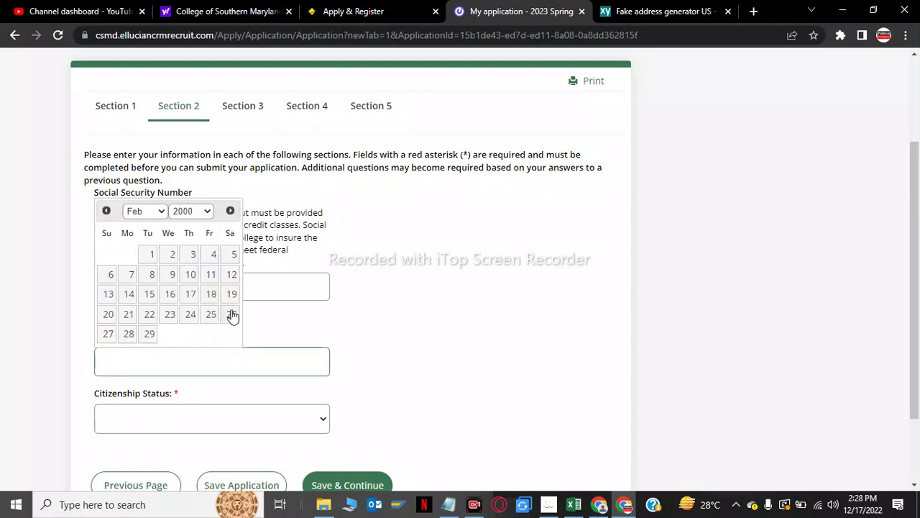
click(150, 294)
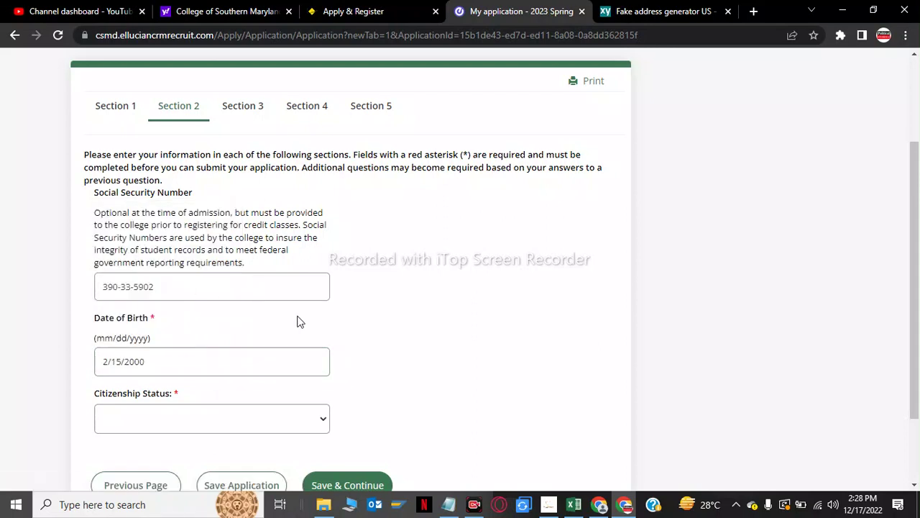
Set citizenship status to U.S. Citizen/U.S. National
scroll(919, 237, down, 2)
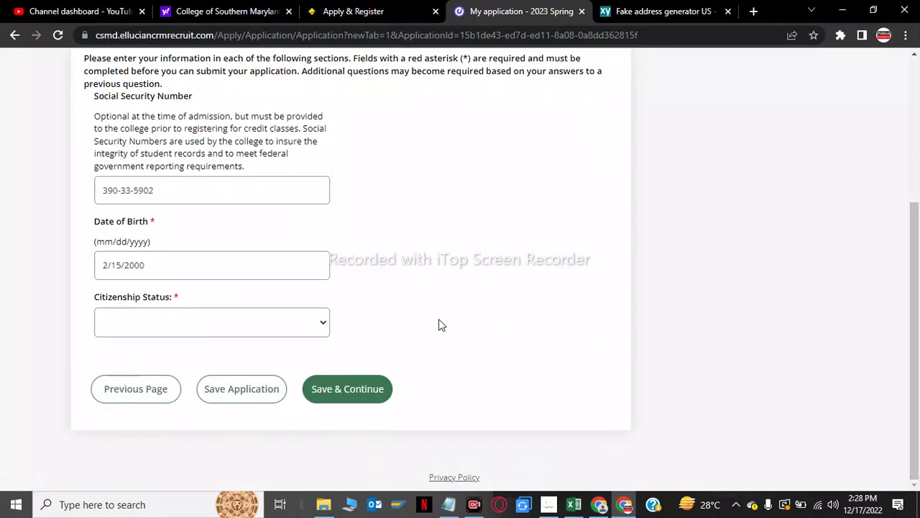
click(277, 329)
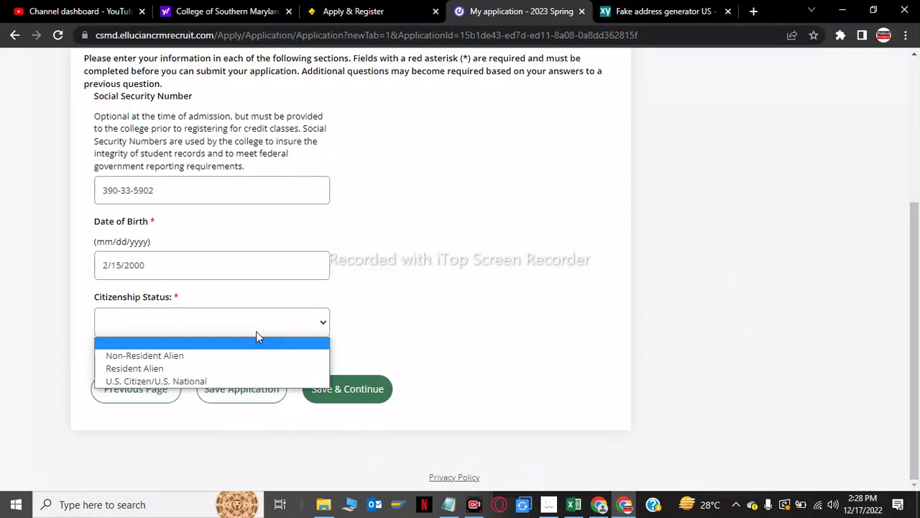
click(202, 381)
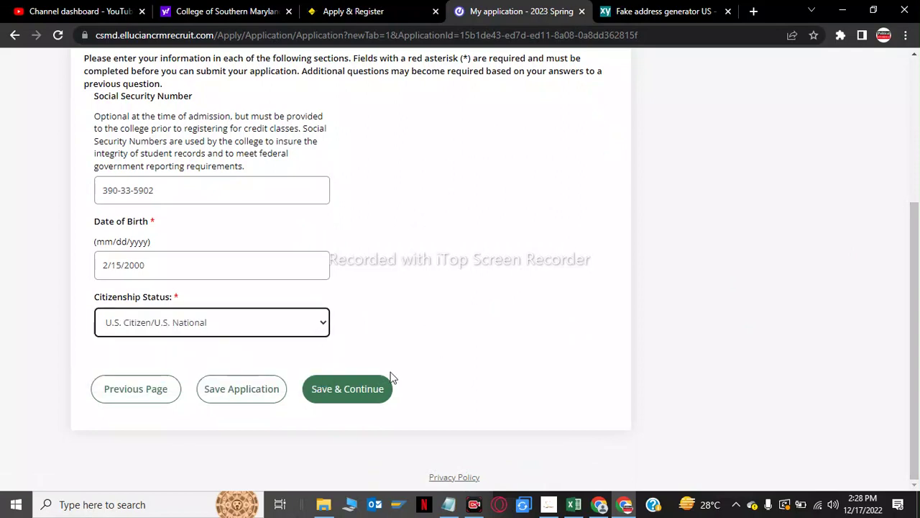
Save Section 2, then choose 12+ transfer credits, Associate Degree goal, and the Trades, Transportation, and Energy Pathway
click(362, 392)
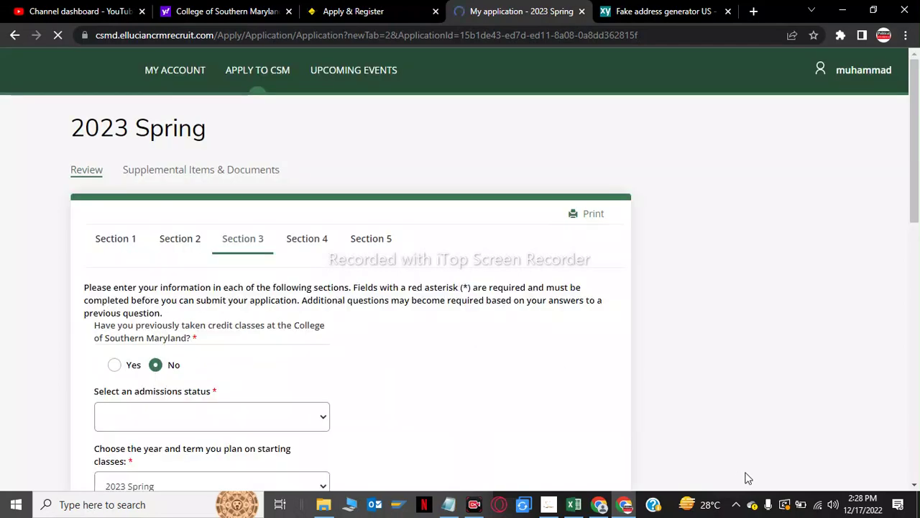
click(281, 208)
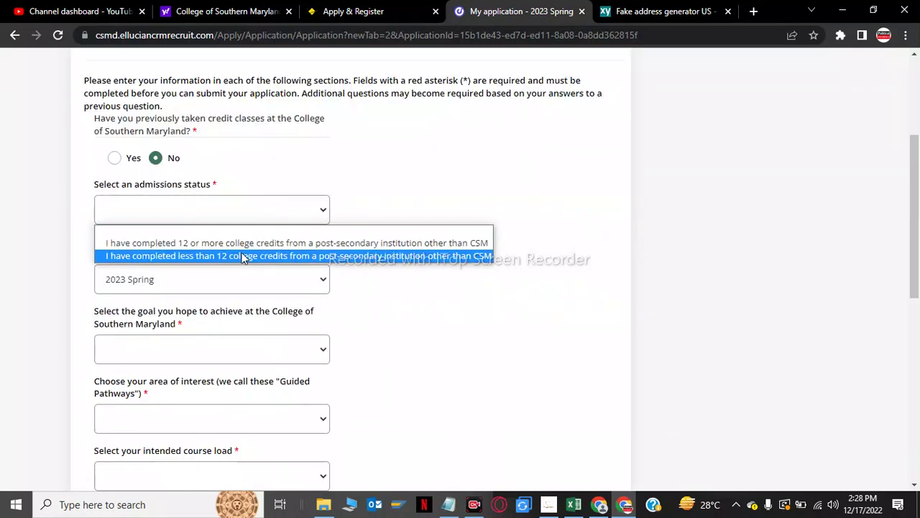
click(243, 242)
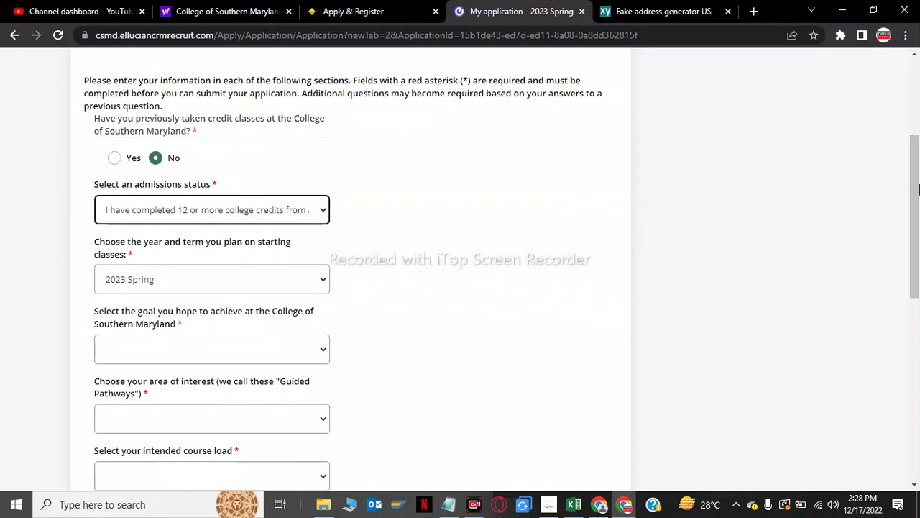
drag(918, 222, 919, 277)
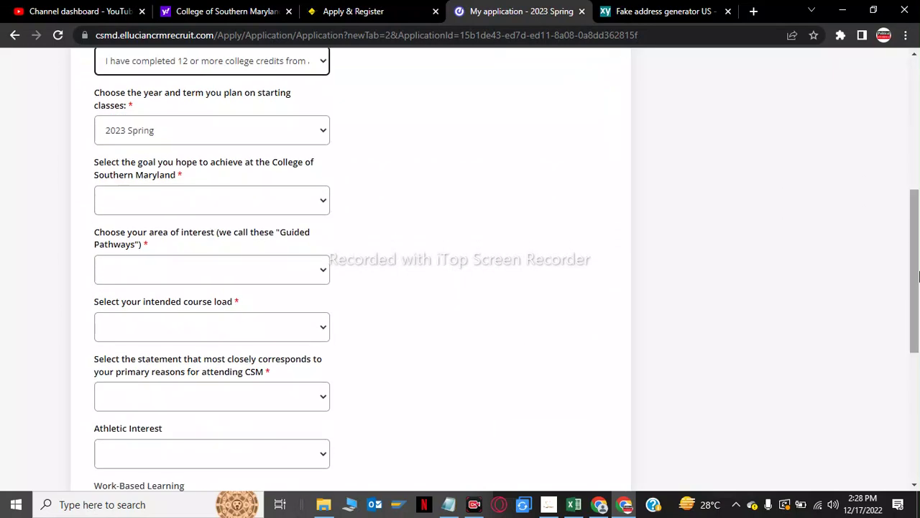
click(311, 209)
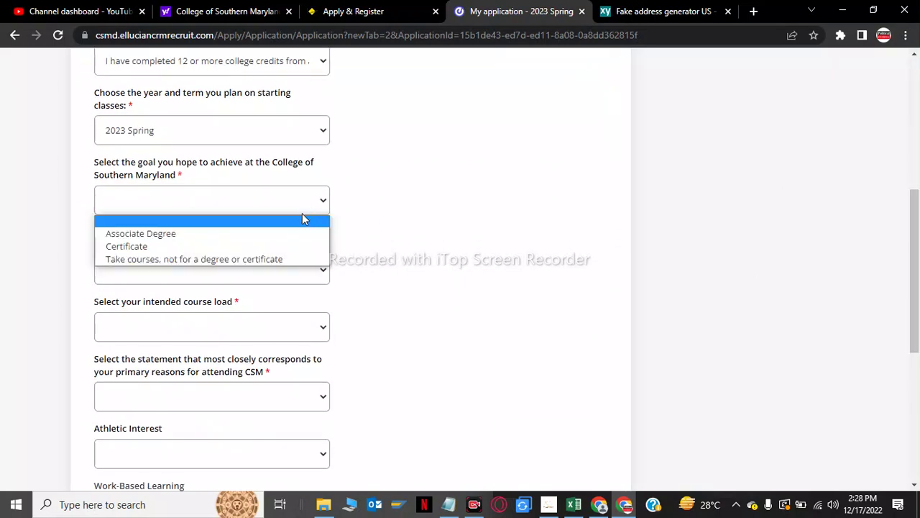
click(275, 238)
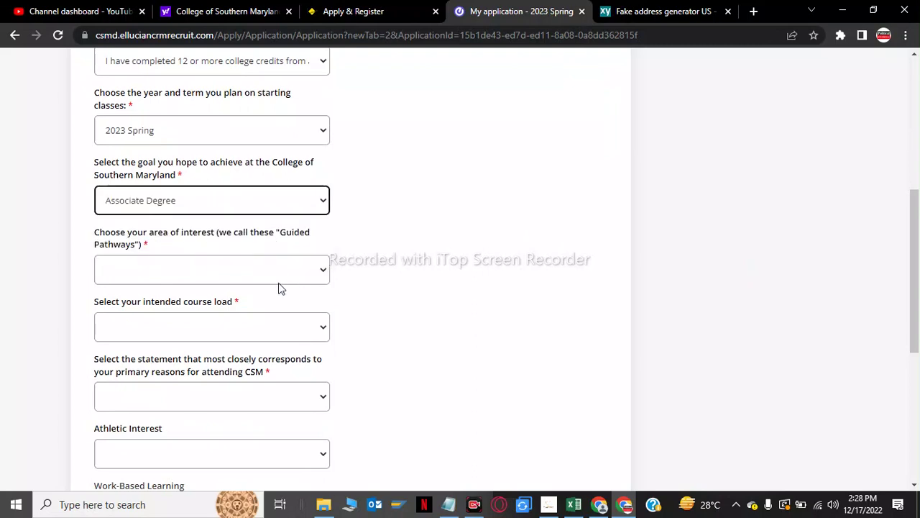
click(280, 267)
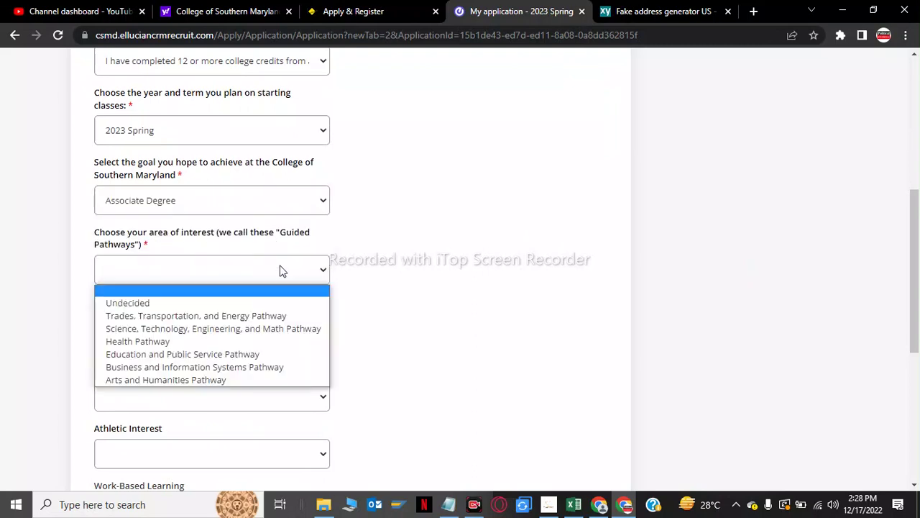
click(261, 315)
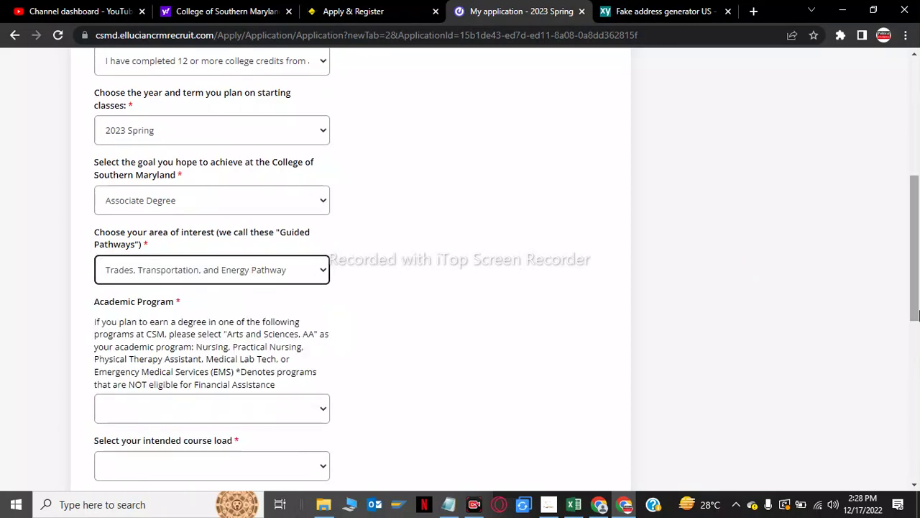
Choose Electric Power Technician AAS, Full time load, and exploring a new career area as reason
scroll(603, 345, down, 3)
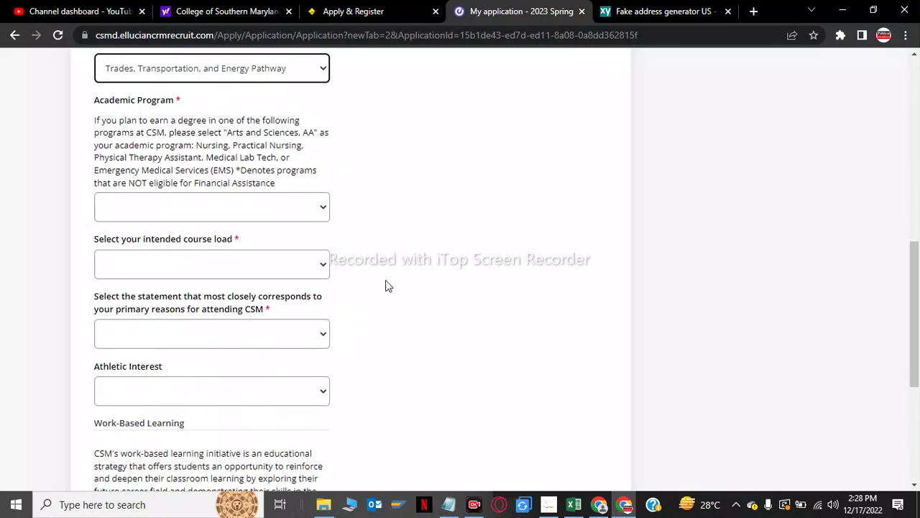
click(265, 208)
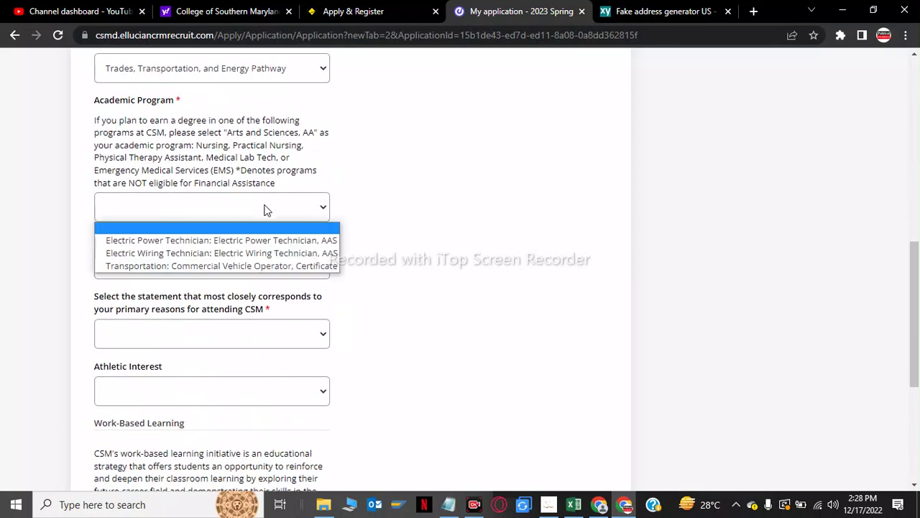
click(246, 241)
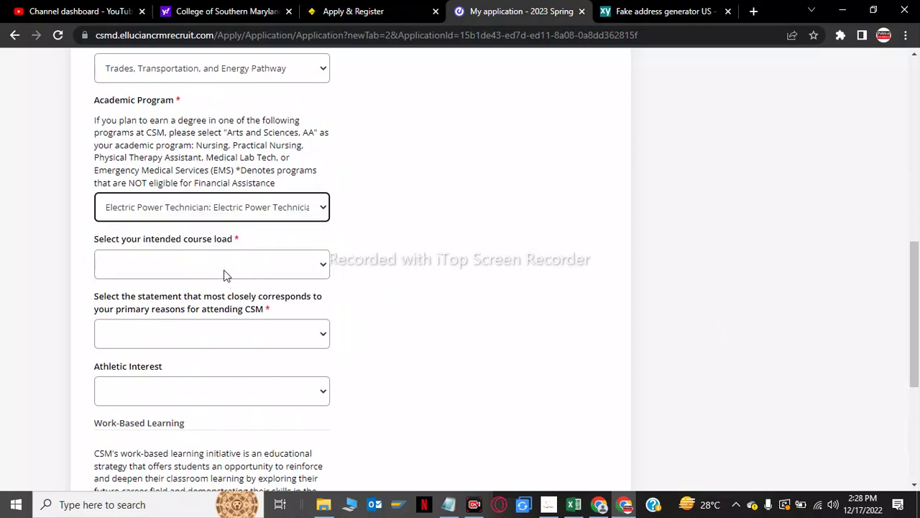
click(223, 275)
click(212, 296)
click(204, 329)
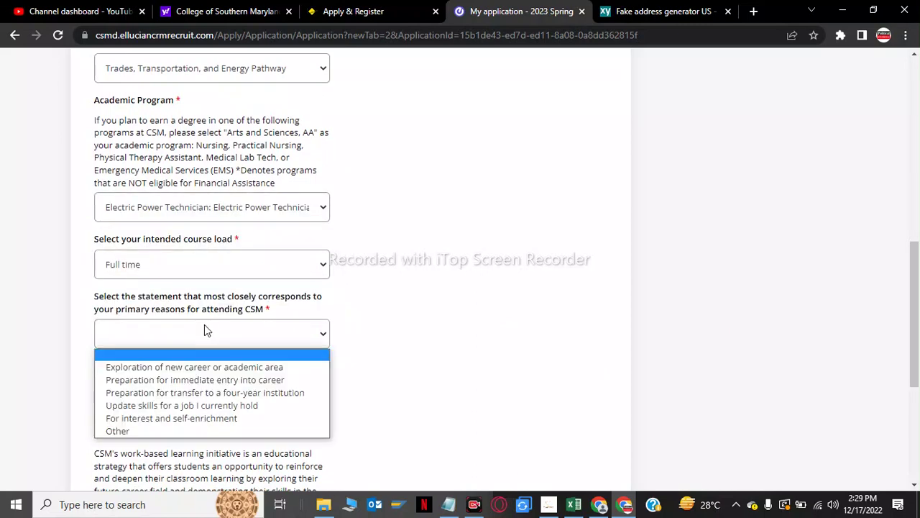
click(195, 366)
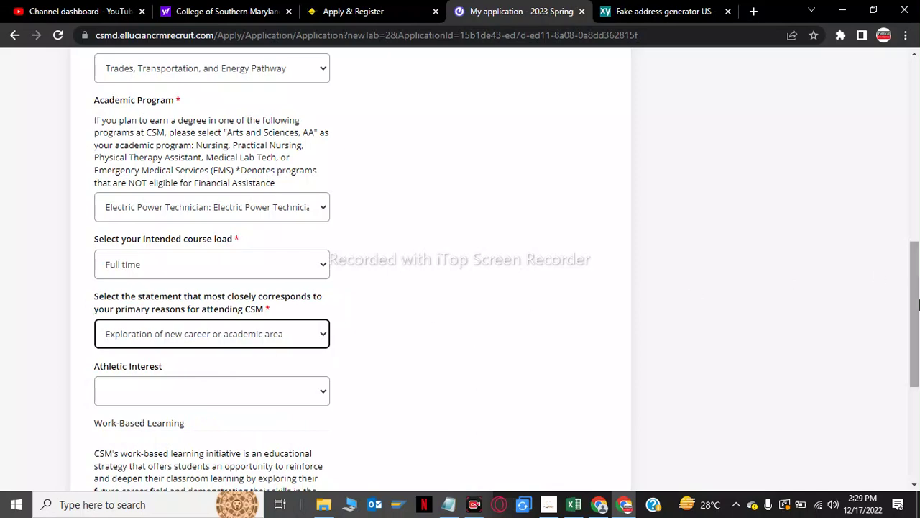
Set athletic interest to Golf and save Section 3
scroll(918, 307, down, 3)
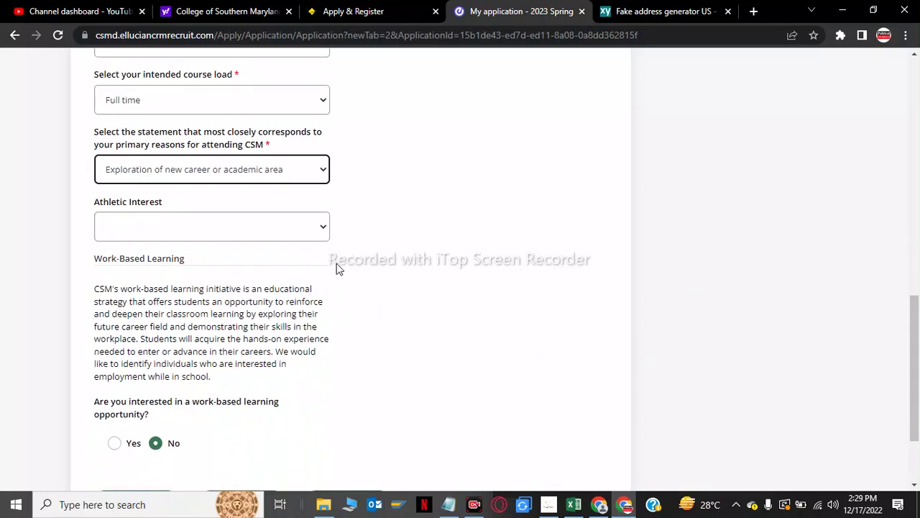
click(302, 227)
click(245, 275)
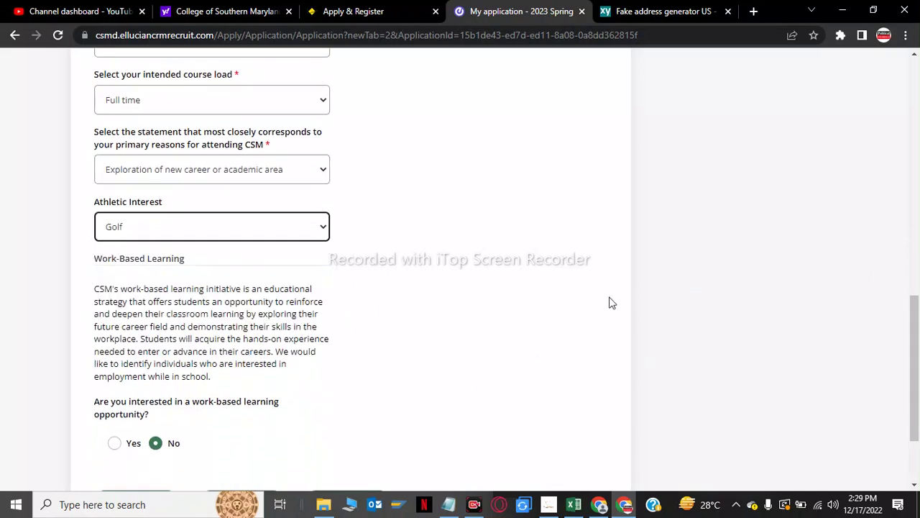
scroll(915, 360, down, 2)
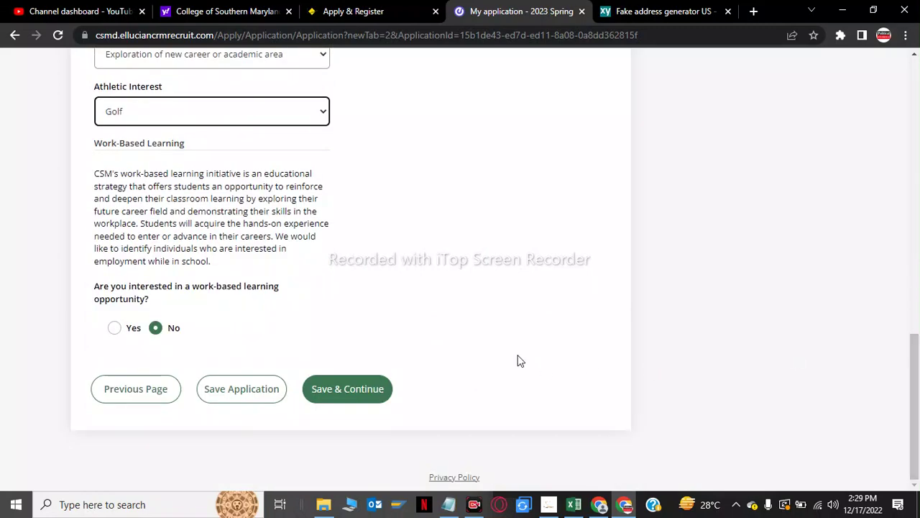
click(342, 387)
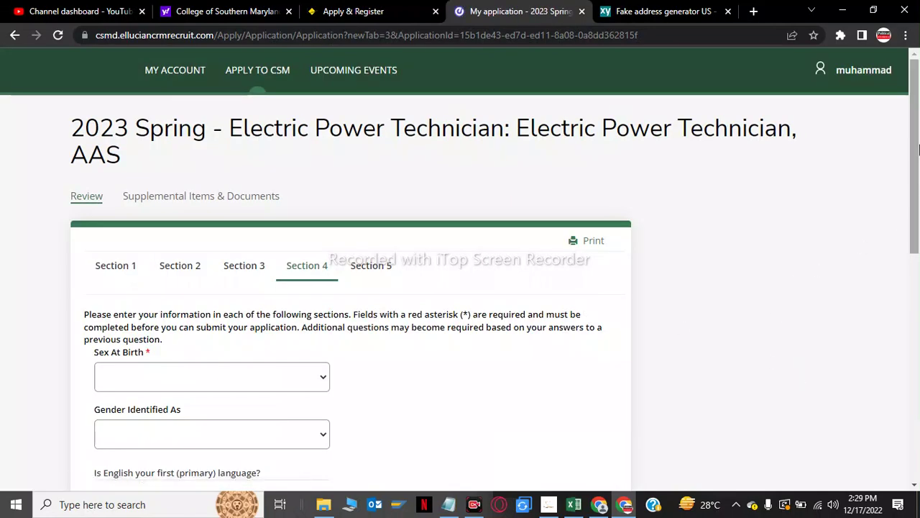
Set sex at birth and gender identity to Male, origin to Non-Hispanic/Latino, and tick Asian
scroll(917, 148, down, 3)
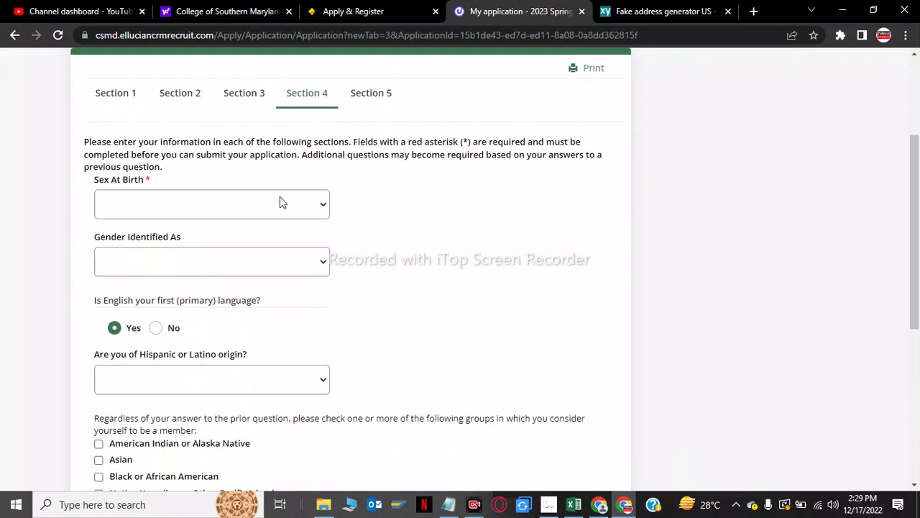
click(281, 203)
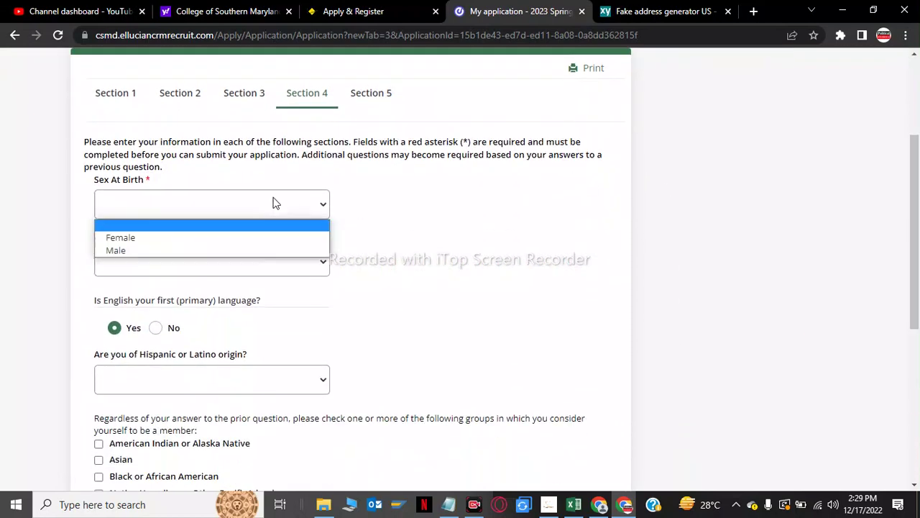
click(185, 250)
click(183, 261)
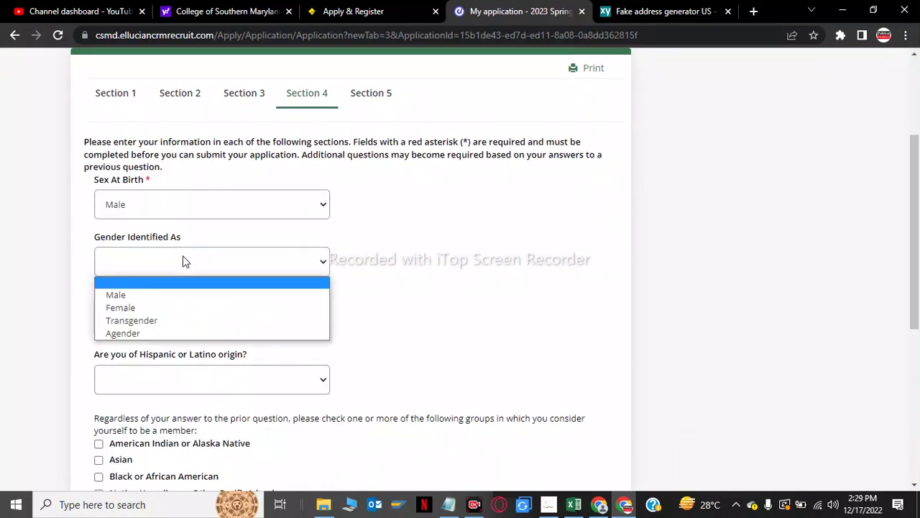
click(163, 298)
drag(916, 282, 918, 341)
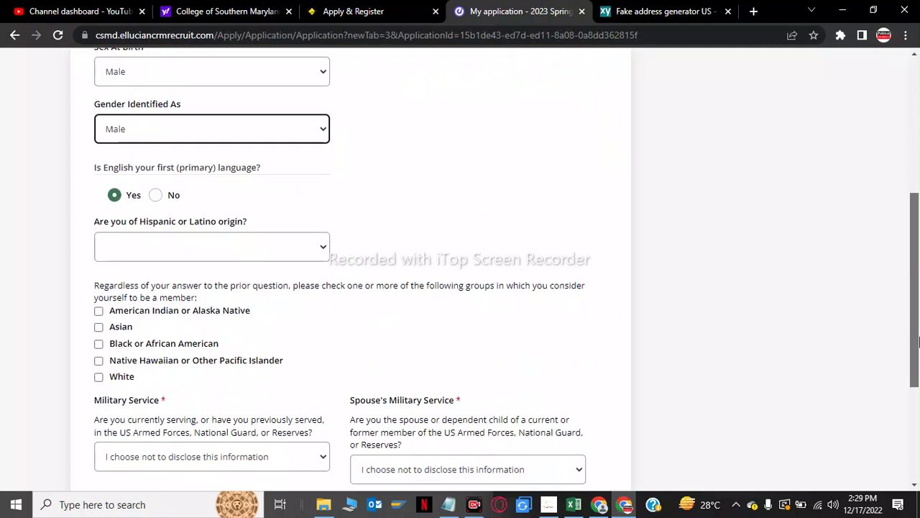
click(298, 250)
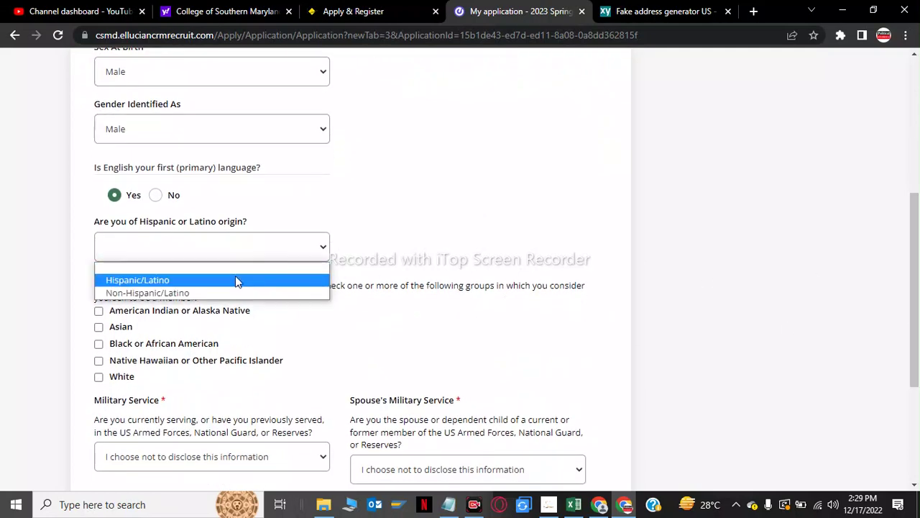
click(234, 281)
click(251, 251)
click(214, 294)
drag(917, 250, 918, 291)
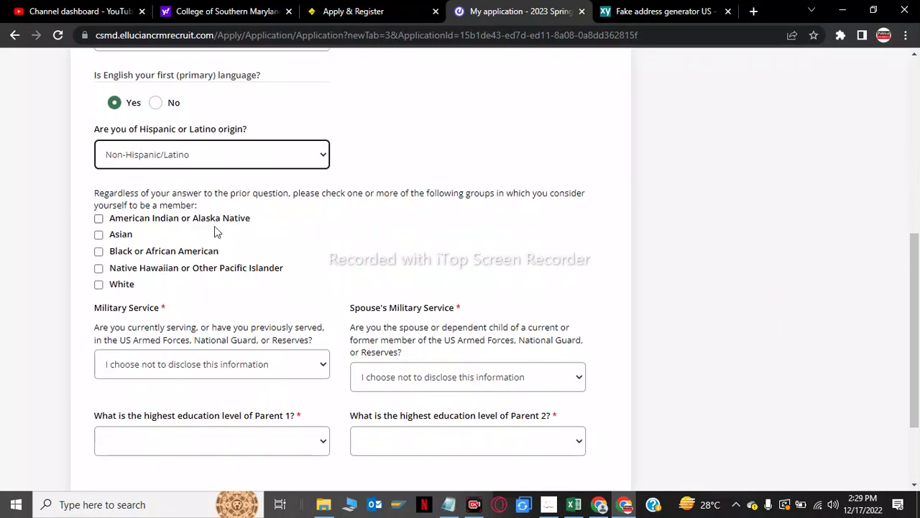
click(111, 236)
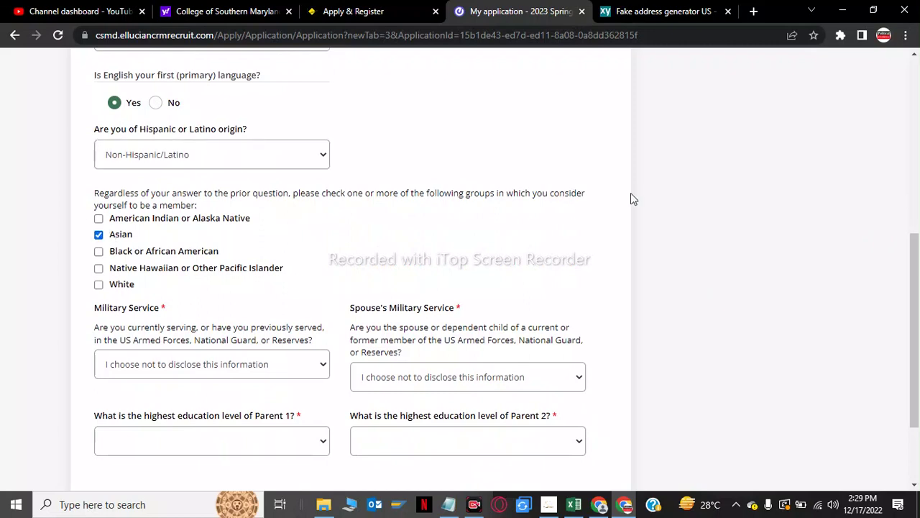
Answer No to both military service and spouse's military service
scroll(916, 331, down, 2)
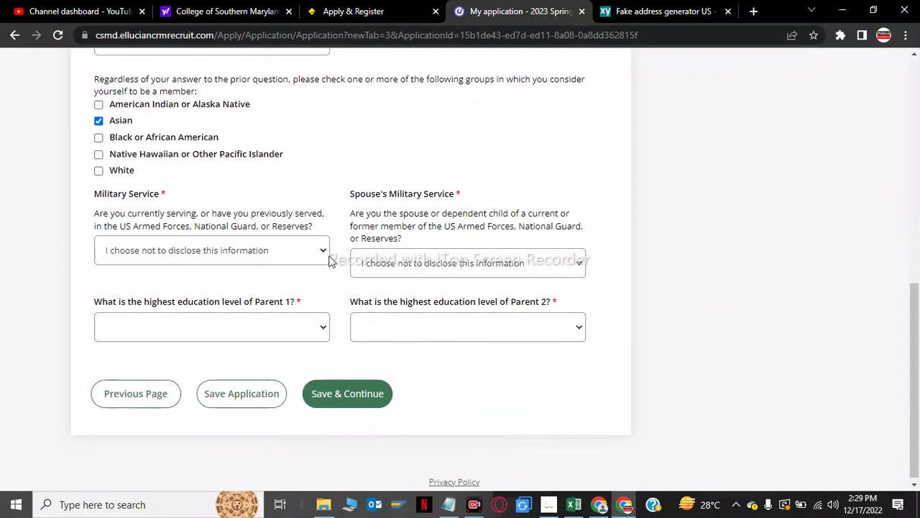
click(302, 249)
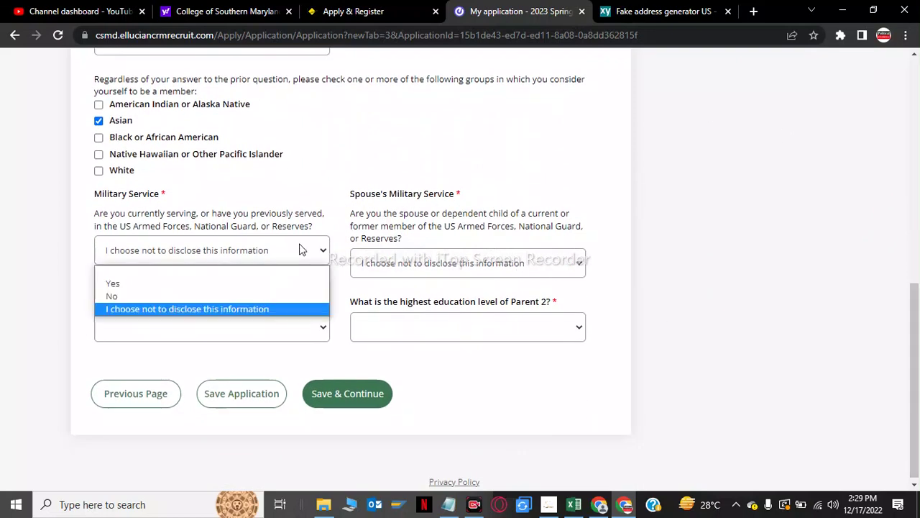
click(232, 297)
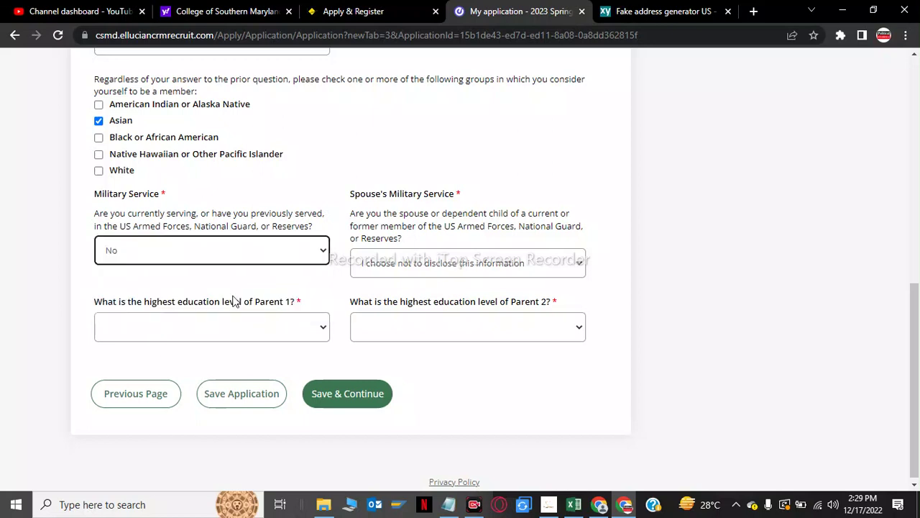
click(472, 260)
click(410, 308)
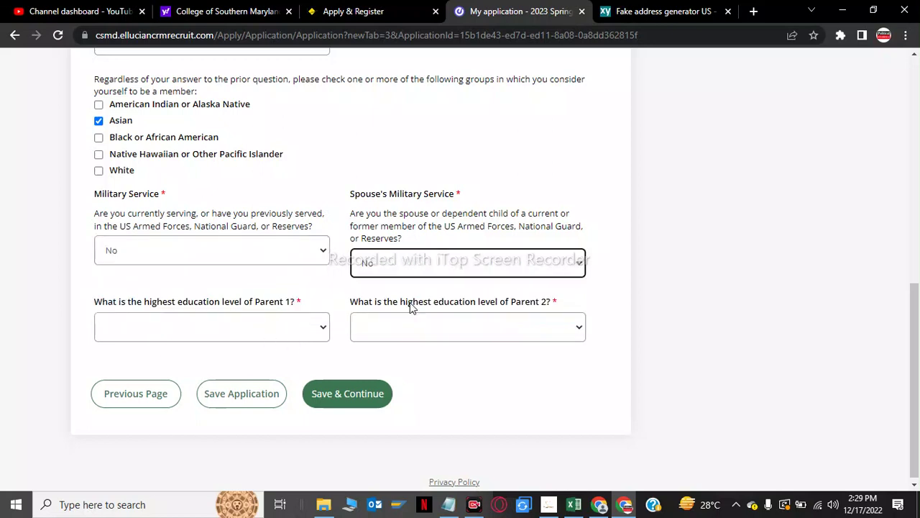
Set Parent 1 to Graduate or Professional degree, Parent 2 to Baccalaureate, and save Section 4
click(181, 328)
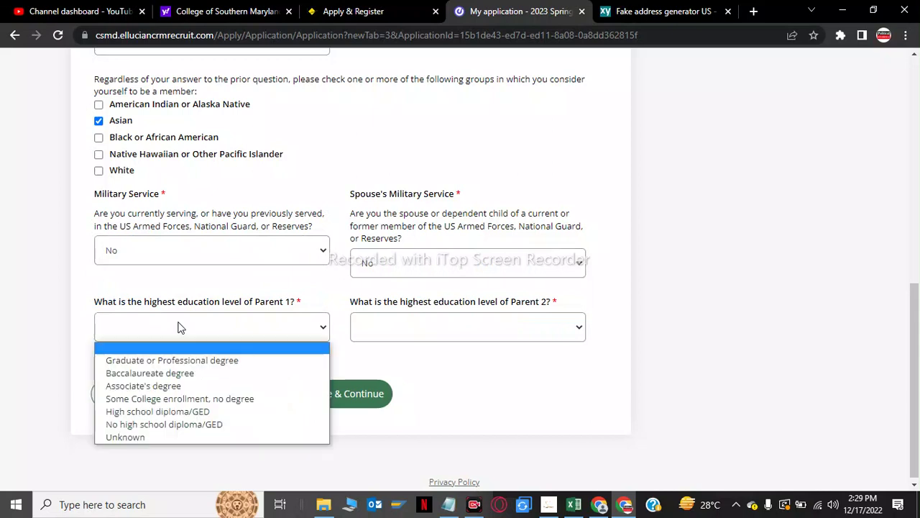
click(163, 361)
click(471, 320)
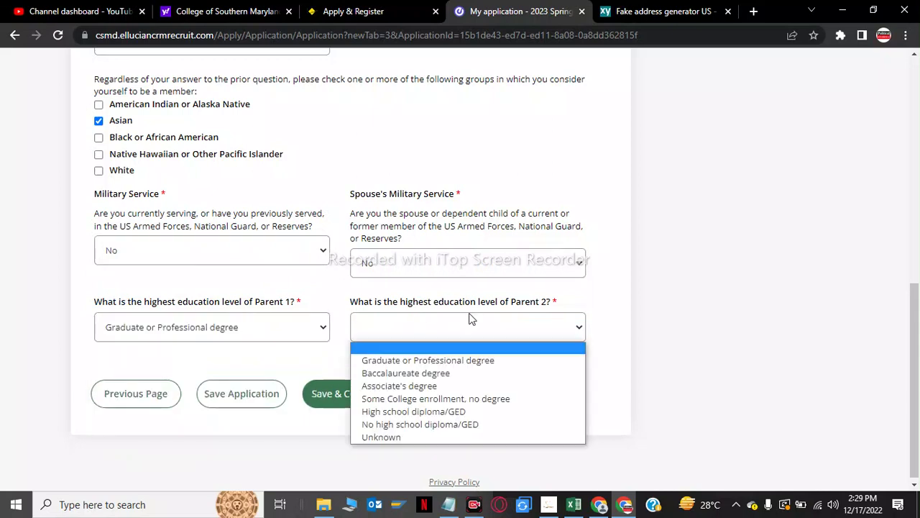
click(449, 372)
click(330, 401)
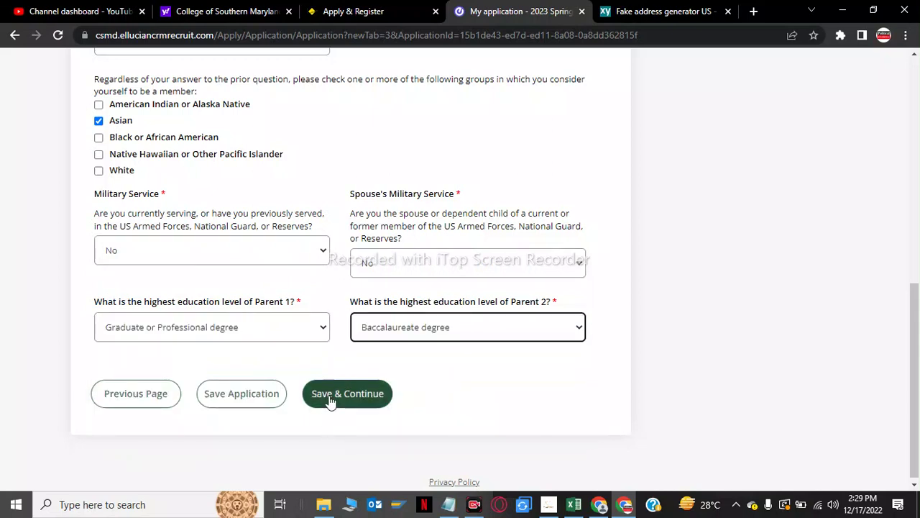
click(331, 401)
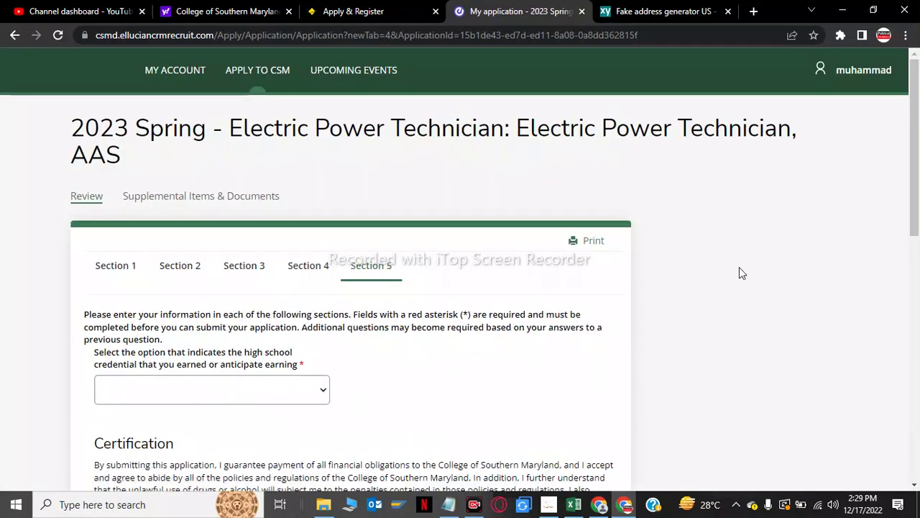
Record a High School Diploma (IN the United States) with graduation date 12/5/2023
scroll(563, 210, down, 2)
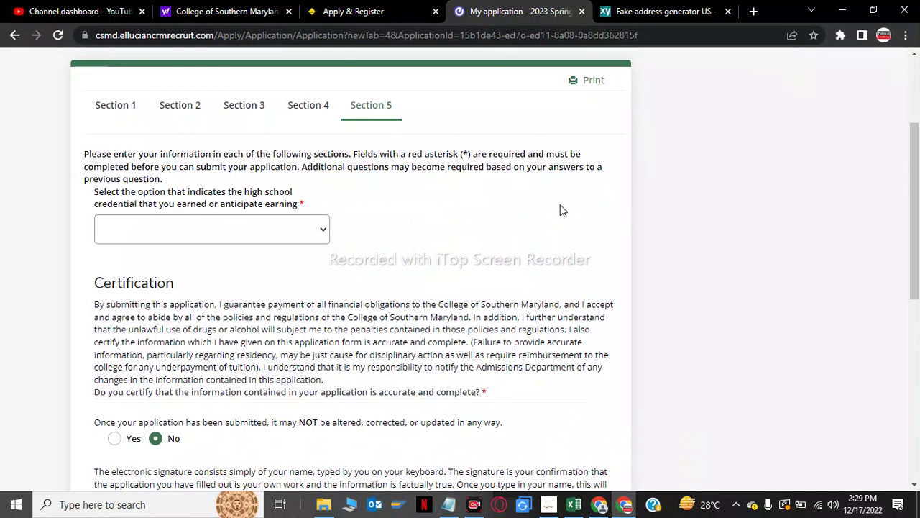
click(251, 229)
click(225, 264)
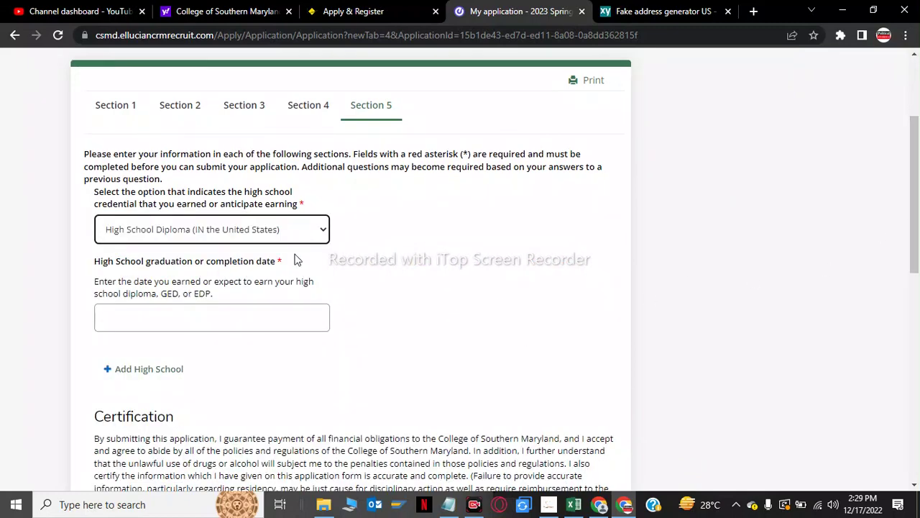
click(228, 324)
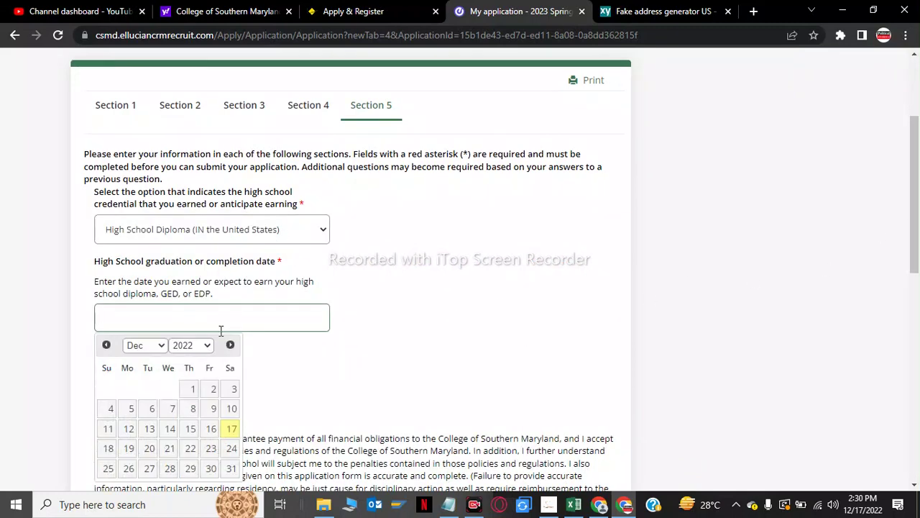
click(191, 346)
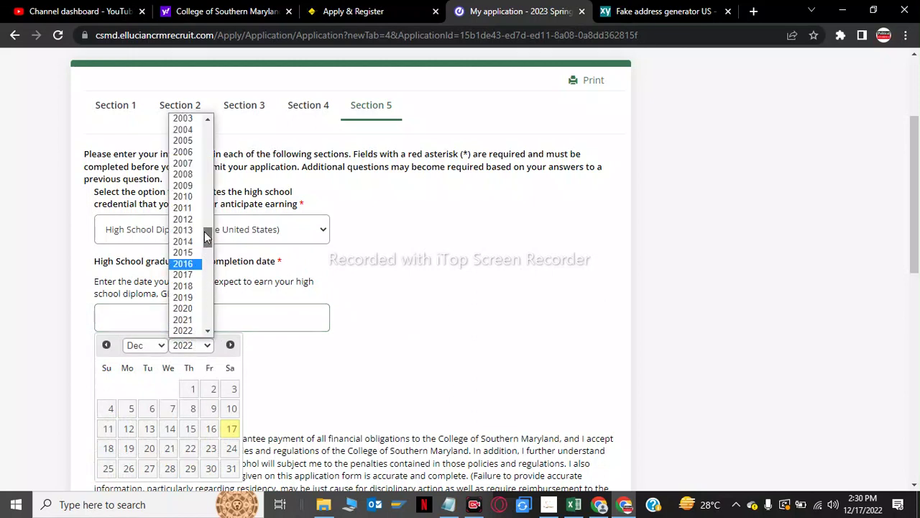
scroll(187, 223, down, 1)
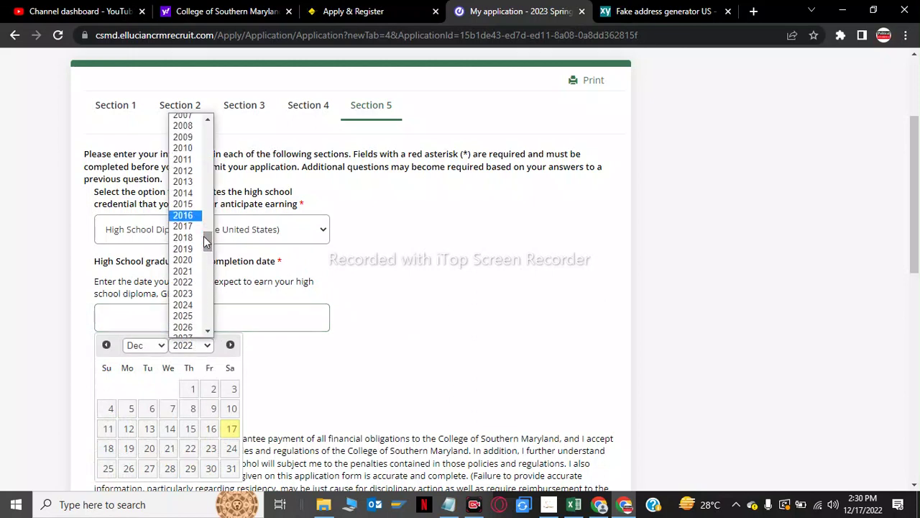
click(185, 294)
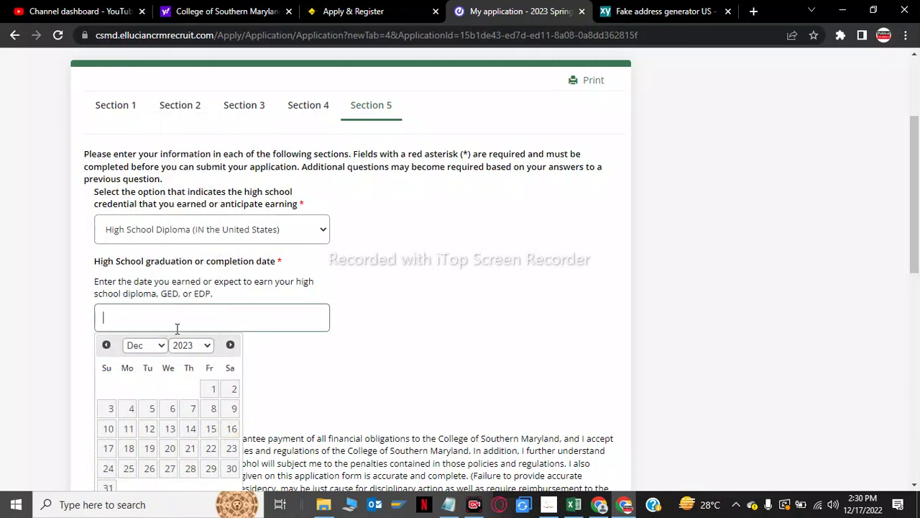
click(131, 409)
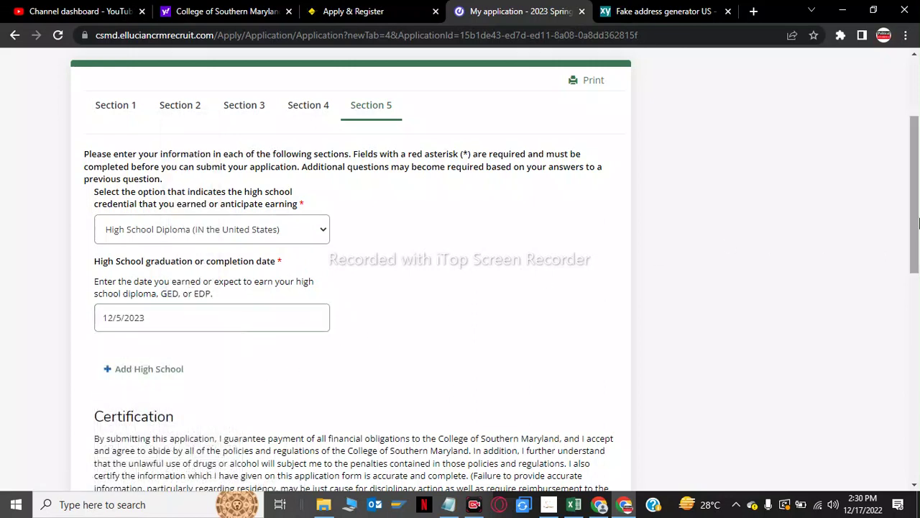
drag(916, 269, 917, 394)
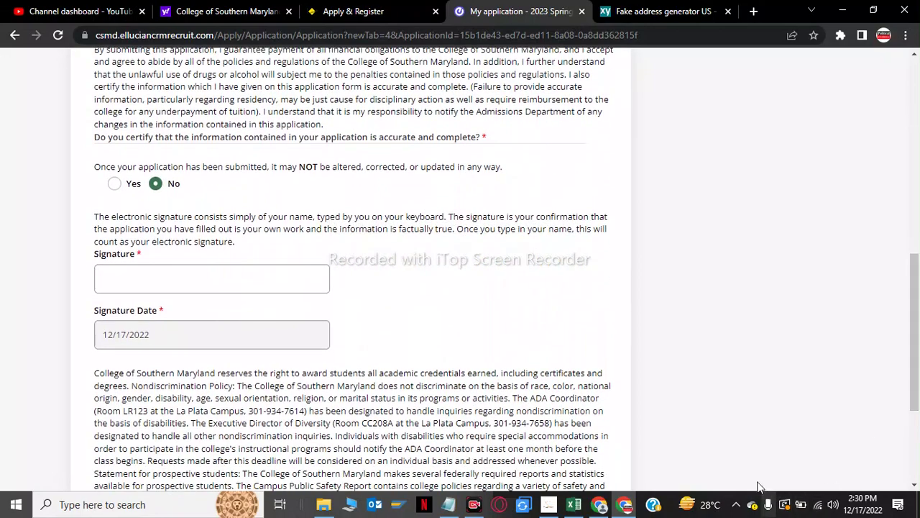
Enter the applicant's name as the electronic signature and submit the application
key(Tab)
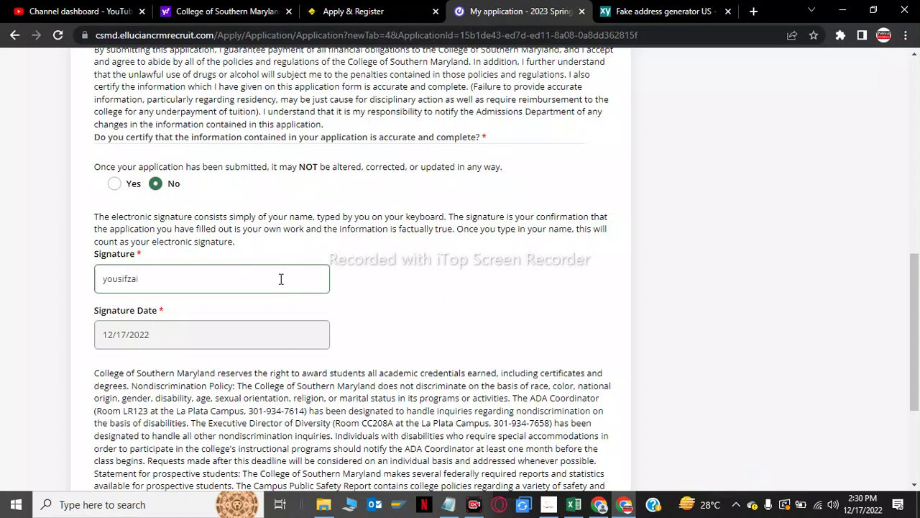
drag(918, 329, 919, 397)
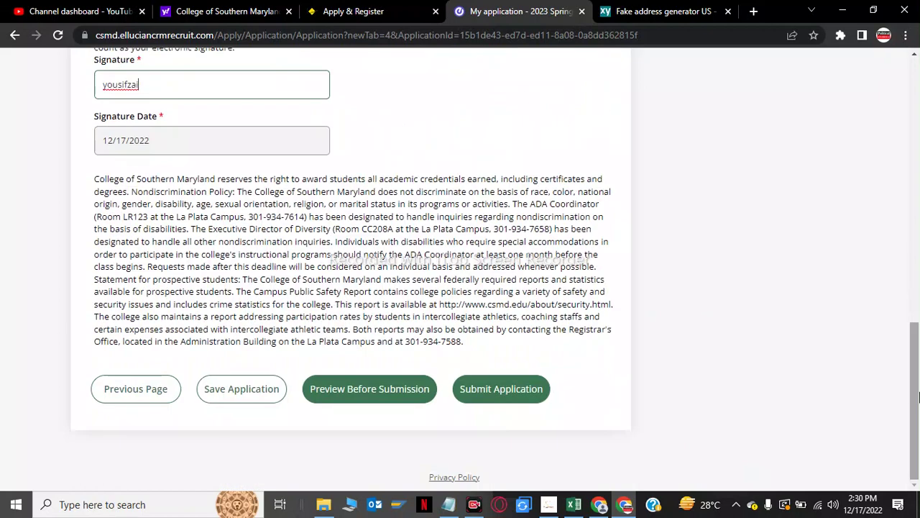
click(532, 393)
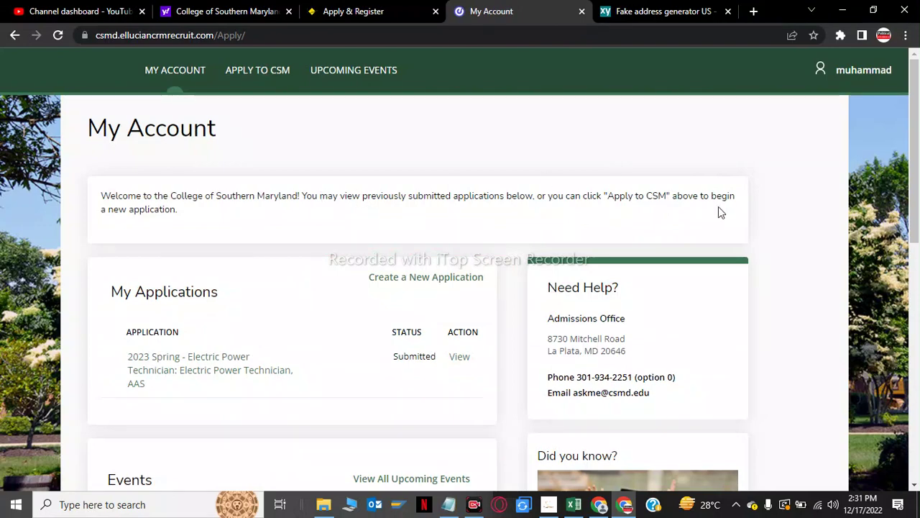
Scroll My Account to confirm the 2023 Spring Electric Power Technician AAS application reads Submitted
drag(916, 109, 917, 166)
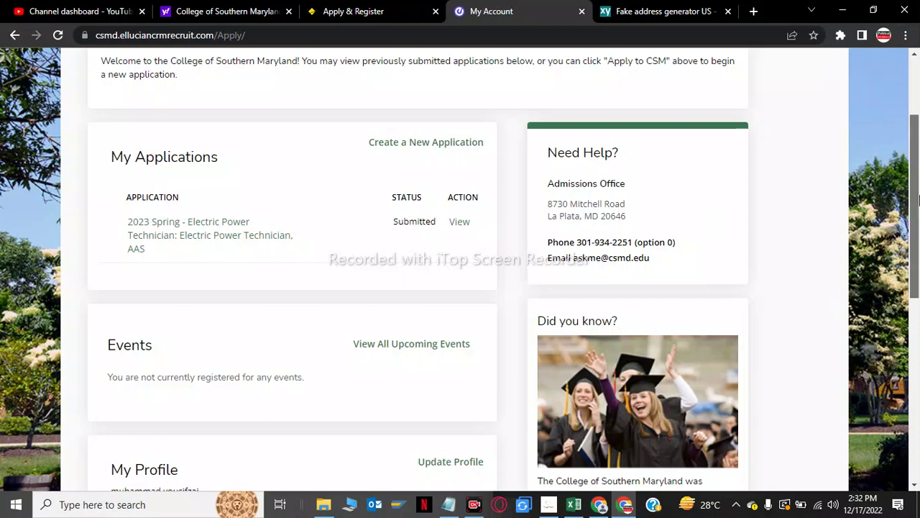
Scroll to My Profile and review the saved details, briefly highlighting the applicant's name line
drag(918, 209, 918, 314)
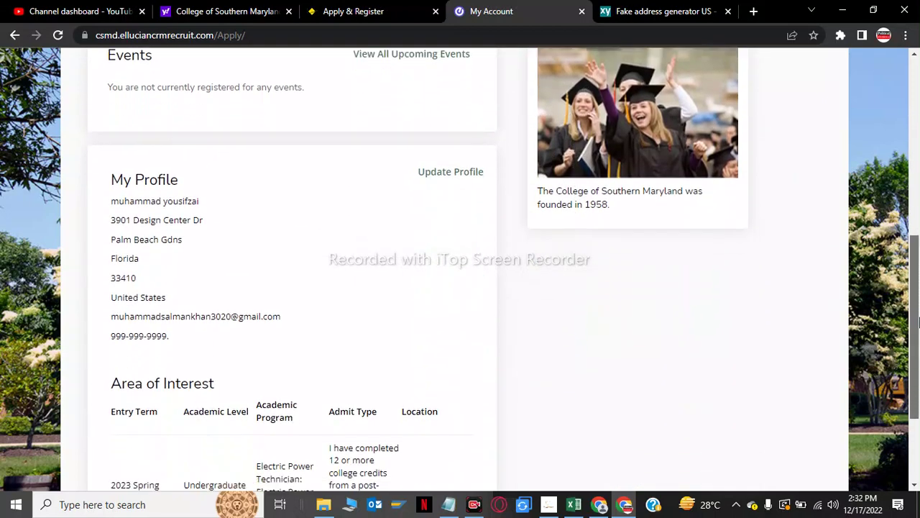
drag(917, 323, 918, 283)
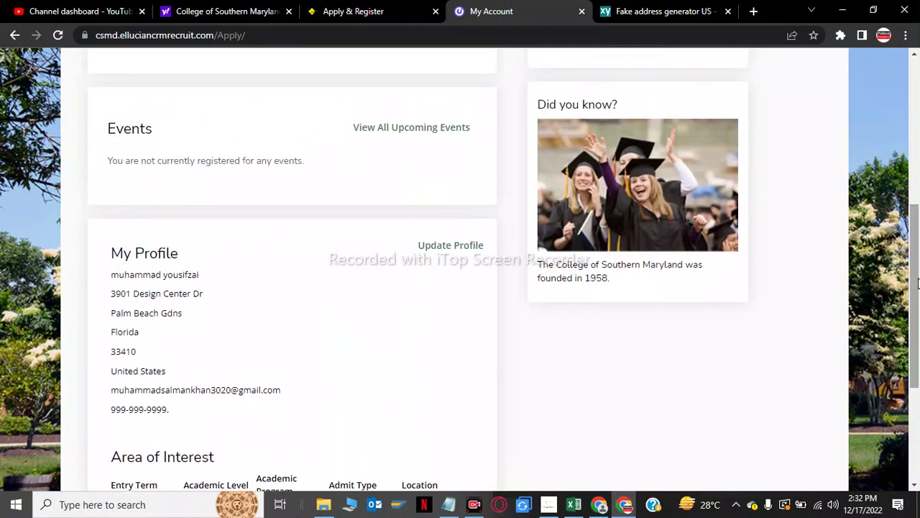
triple_click(150, 290)
click(160, 292)
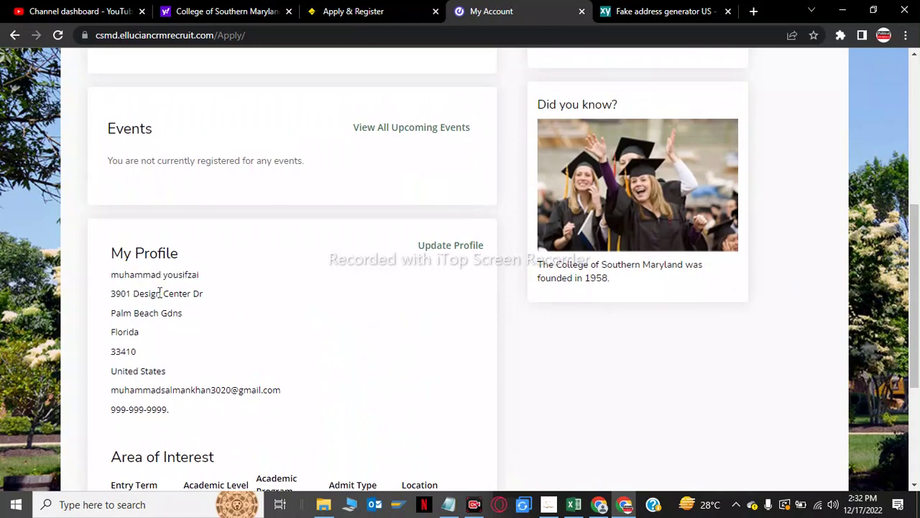